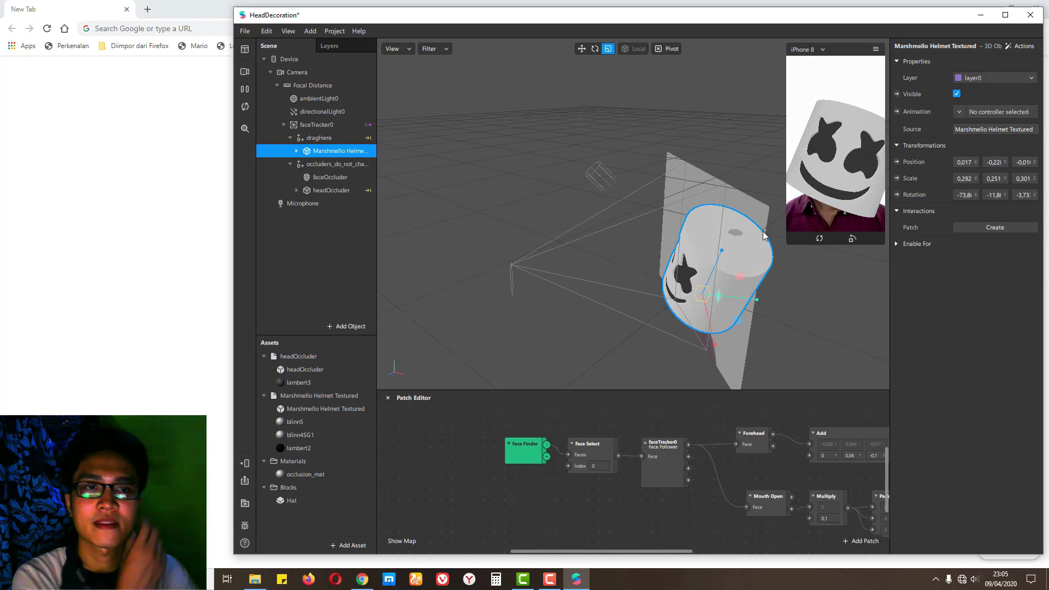
{"action": "left_click", "coordinate": [245, 73]}
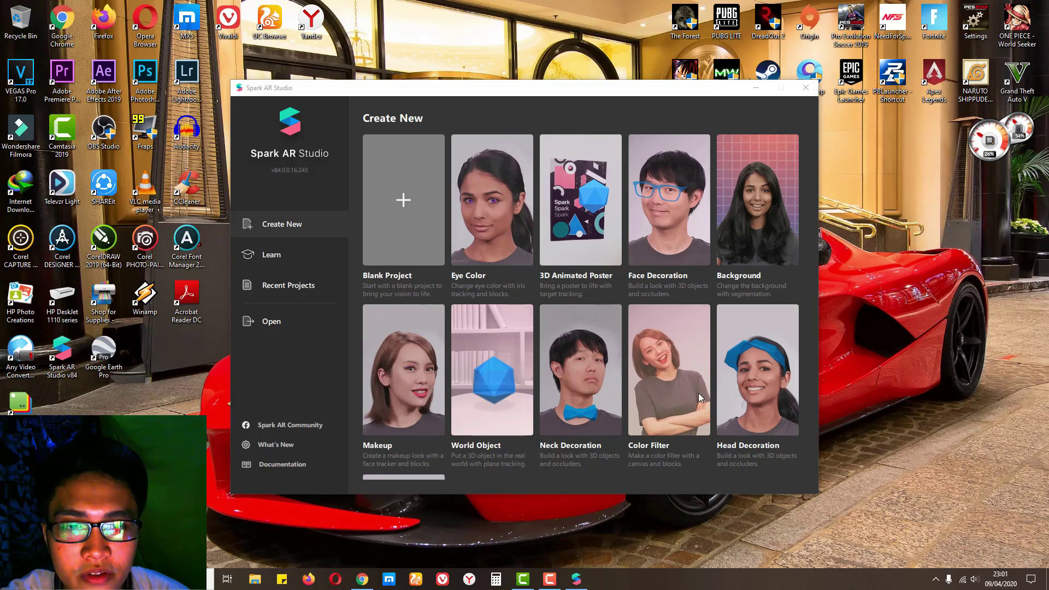
Browse the project templates and create a new project from Head Decoration.
{"action": "scroll", "coordinate": [606, 437], "scroll_direction": "down", "scroll_amount": 3}
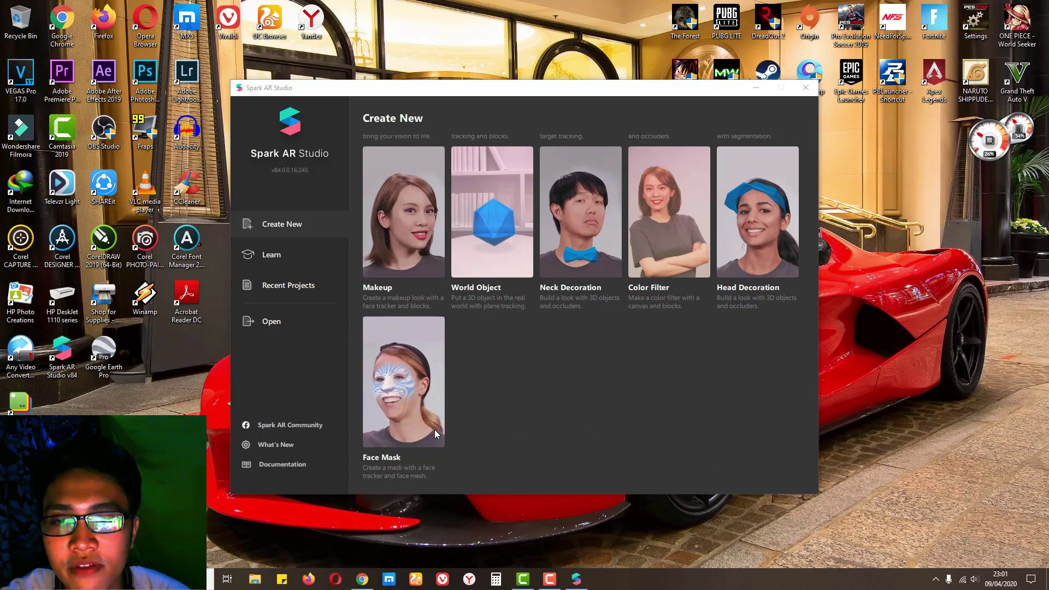
{"action": "scroll", "coordinate": [448, 435], "scroll_direction": "up", "scroll_amount": 3}
{"action": "scroll", "coordinate": [458, 434], "scroll_direction": "up", "scroll_amount": 2}
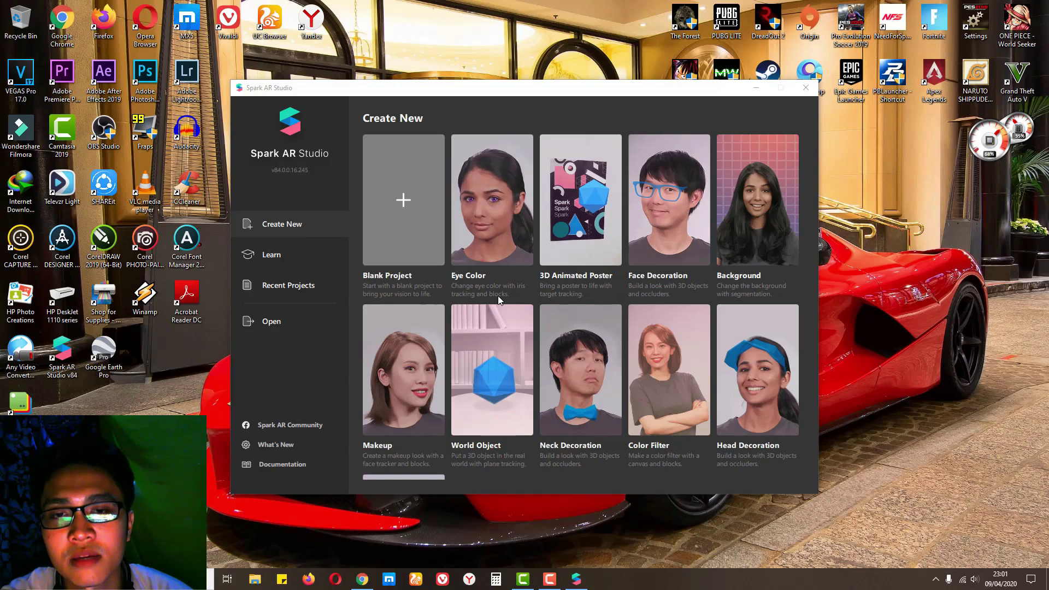
{"action": "scroll", "coordinate": [497, 296], "scroll_direction": "down", "scroll_amount": 5}
{"action": "scroll", "coordinate": [769, 339], "scroll_direction": "up", "scroll_amount": 5}
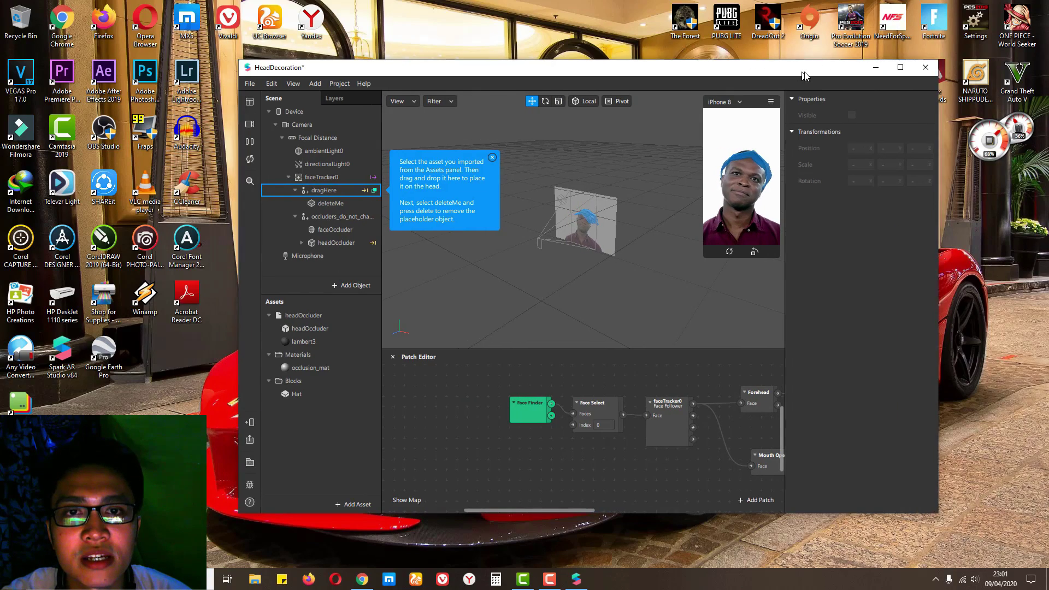
Reposition the HeadDecoration project window and enlarge it to cover most of the desktop beside the webcam area.
{"action": "left_click_drag", "start_coordinate": [230, 46], "coordinate": [68, 0]}
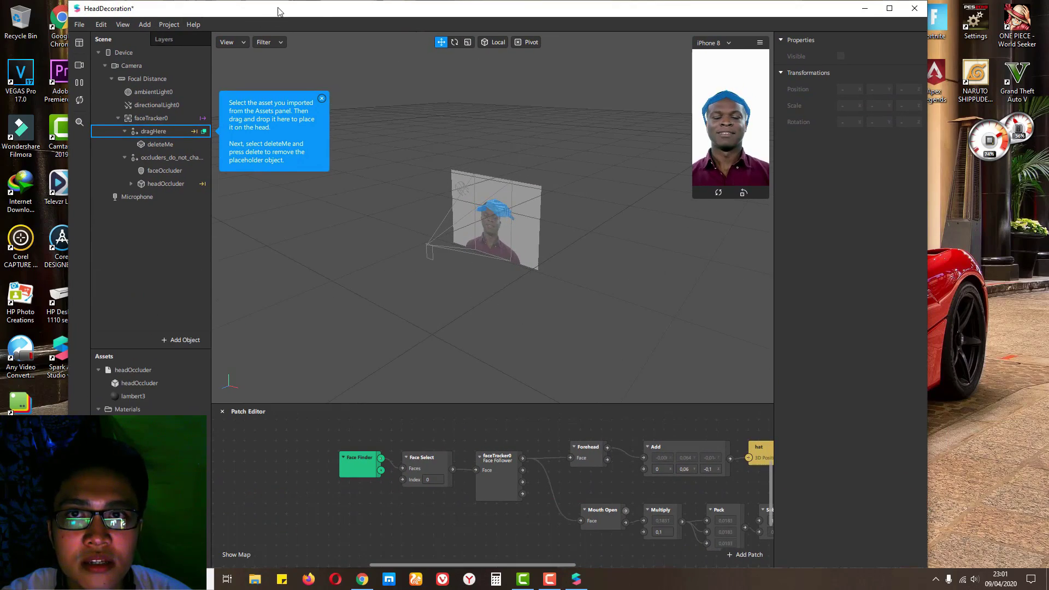
{"action": "left_click_drag", "start_coordinate": [277, 11], "coordinate": [614, 23]}
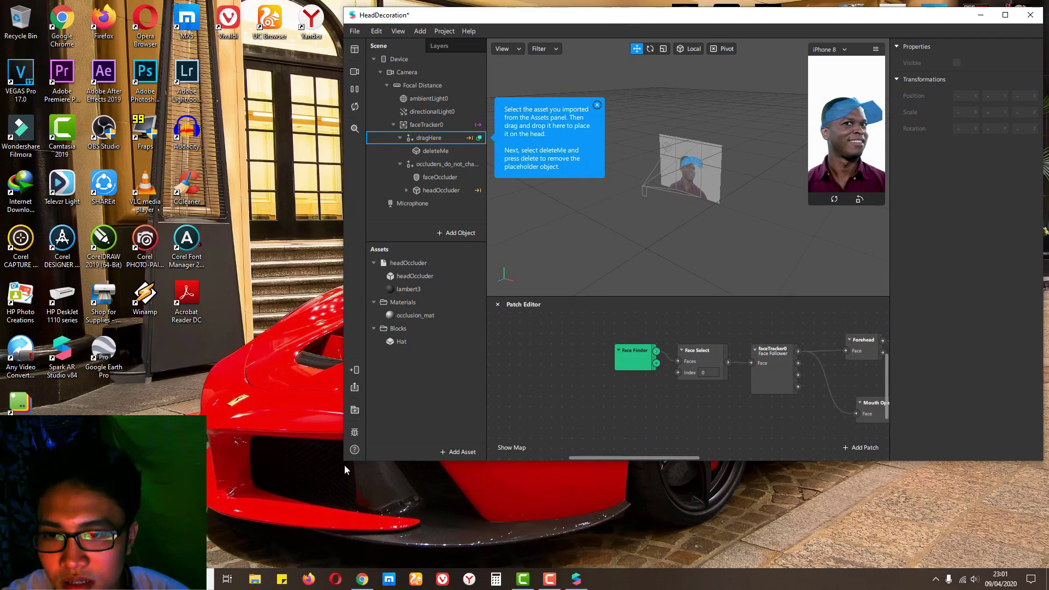
{"action": "left_click_drag", "start_coordinate": [345, 462], "coordinate": [234, 556]}
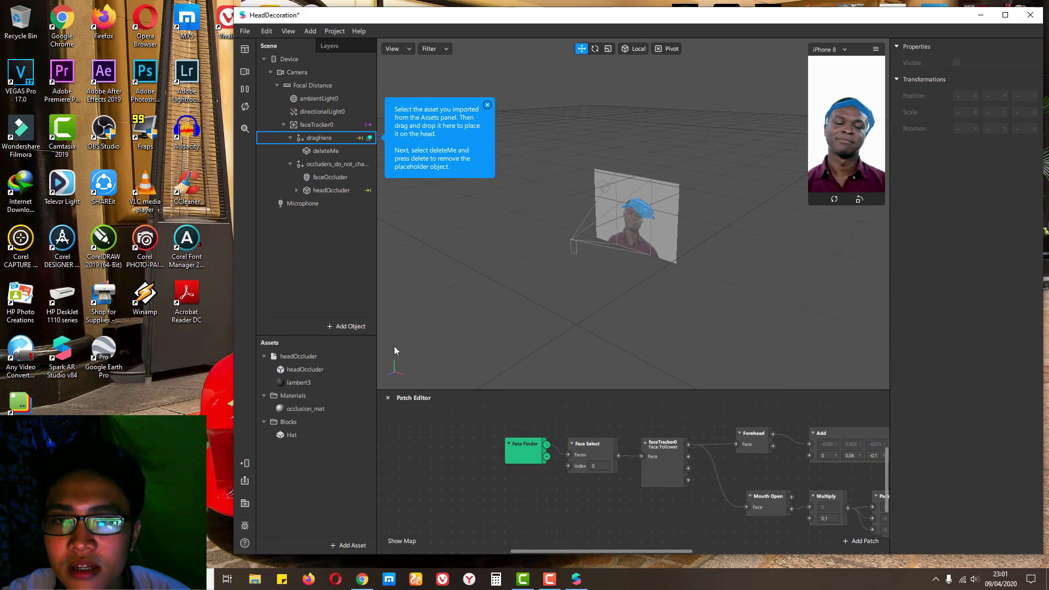
Dismiss the dragHere instruction tip and enlarge the iPhone 8 preview.
{"action": "left_click", "coordinate": [487, 105]}
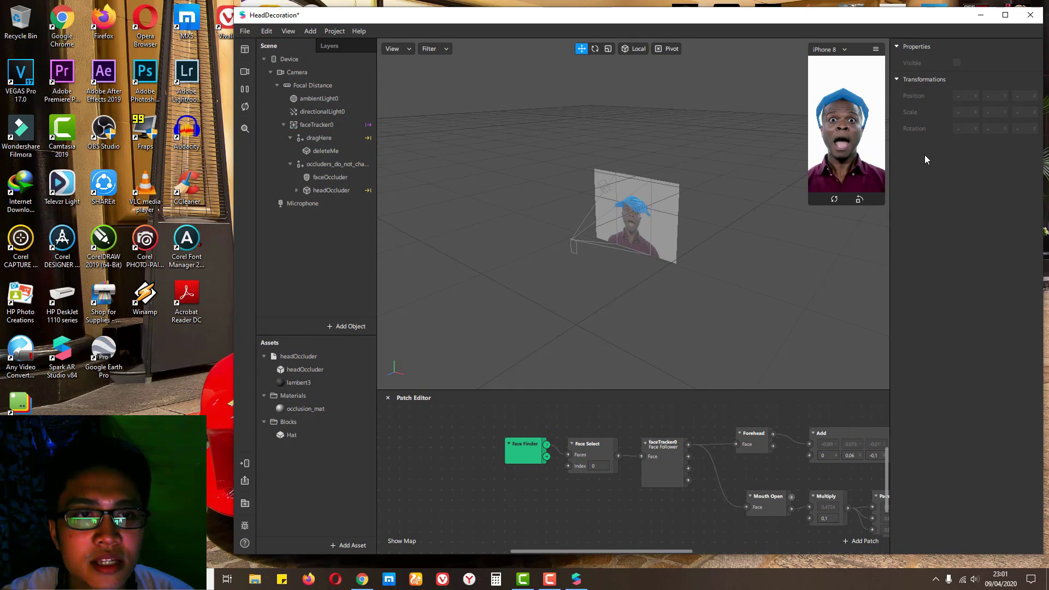
{"action": "left_click_drag", "start_coordinate": [771, 248], "coordinate": [729, 316]}
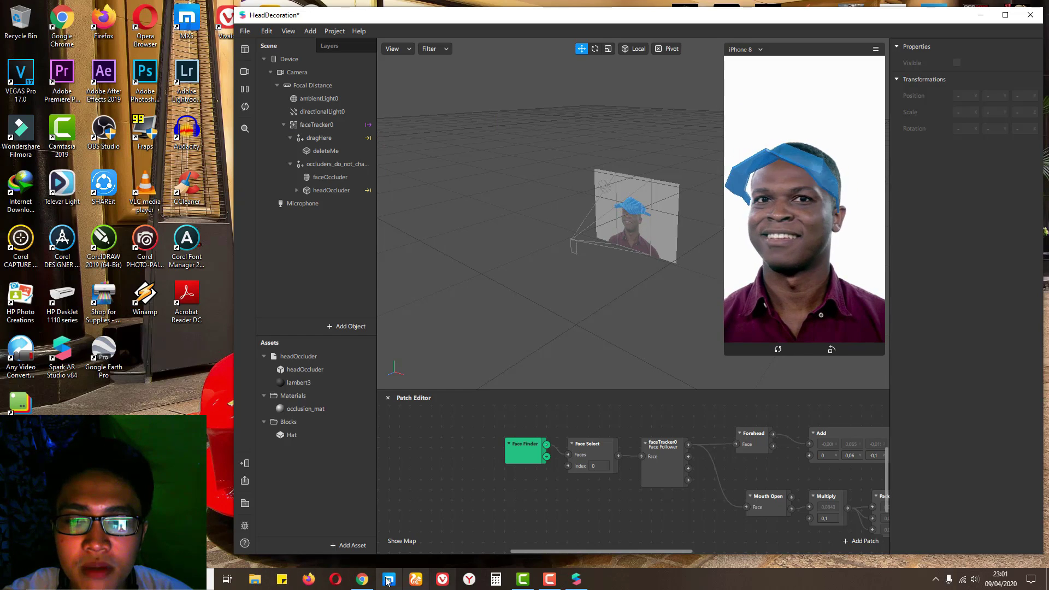
Switch to Chrome and open the Sketchfab website.
{"action": "left_click", "coordinate": [361, 582]}
{"action": "left_click", "coordinate": [358, 584]}
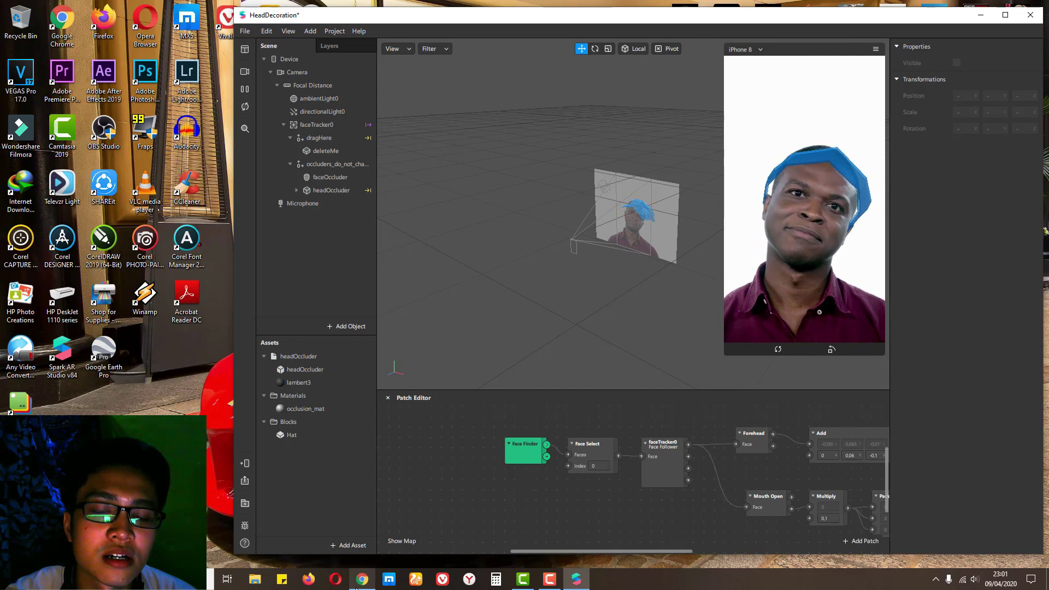
{"action": "left_click", "coordinate": [360, 580]}
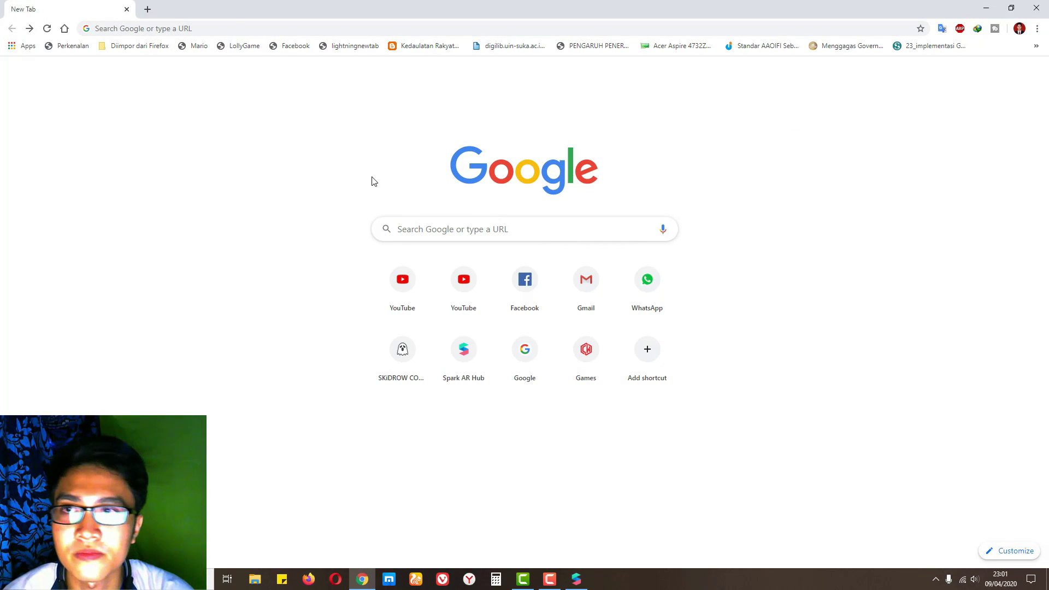
{"action": "left_click", "coordinate": [466, 230]}
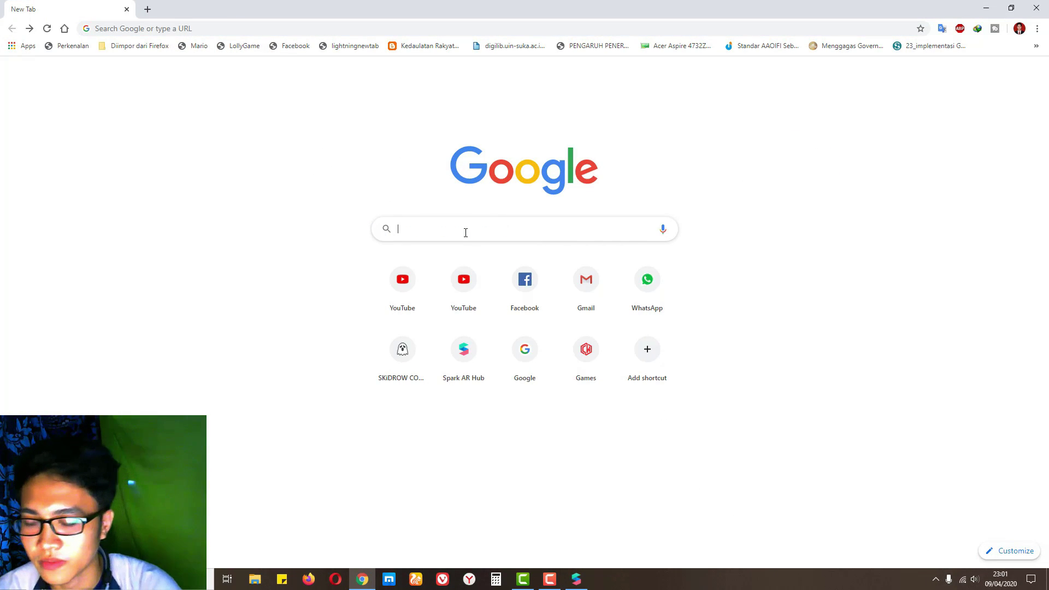
{"action": "type", "text": "sc"}
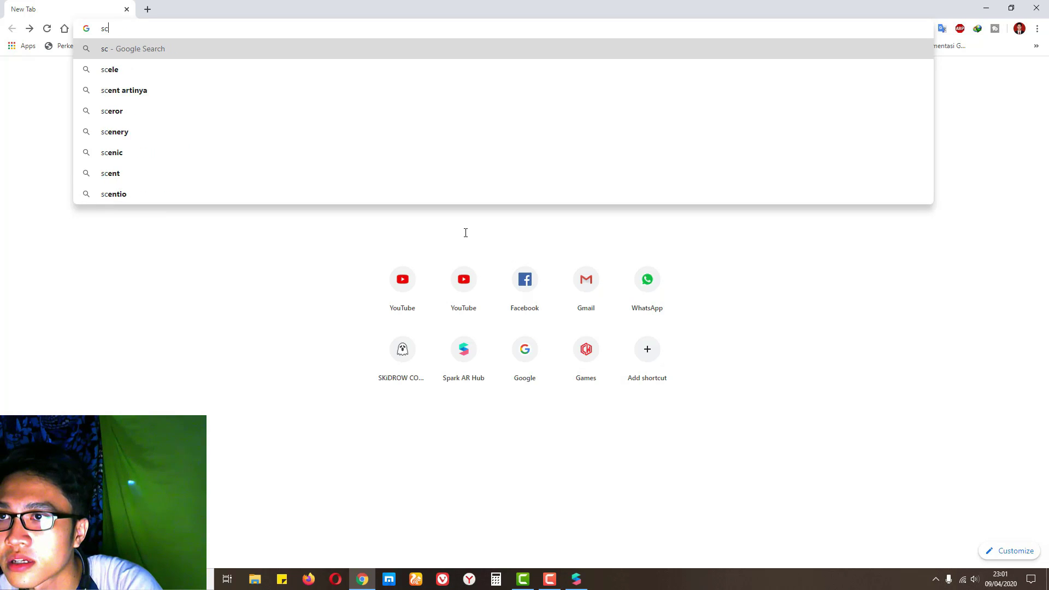
{"action": "type", "text": "etkec"}
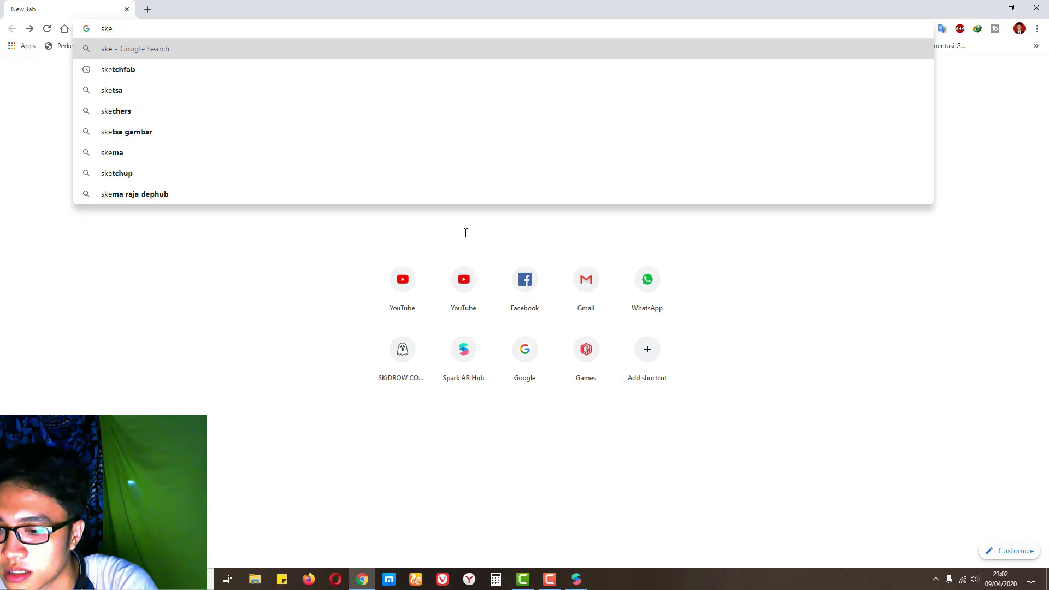
{"action": "key", "text": "Return"}
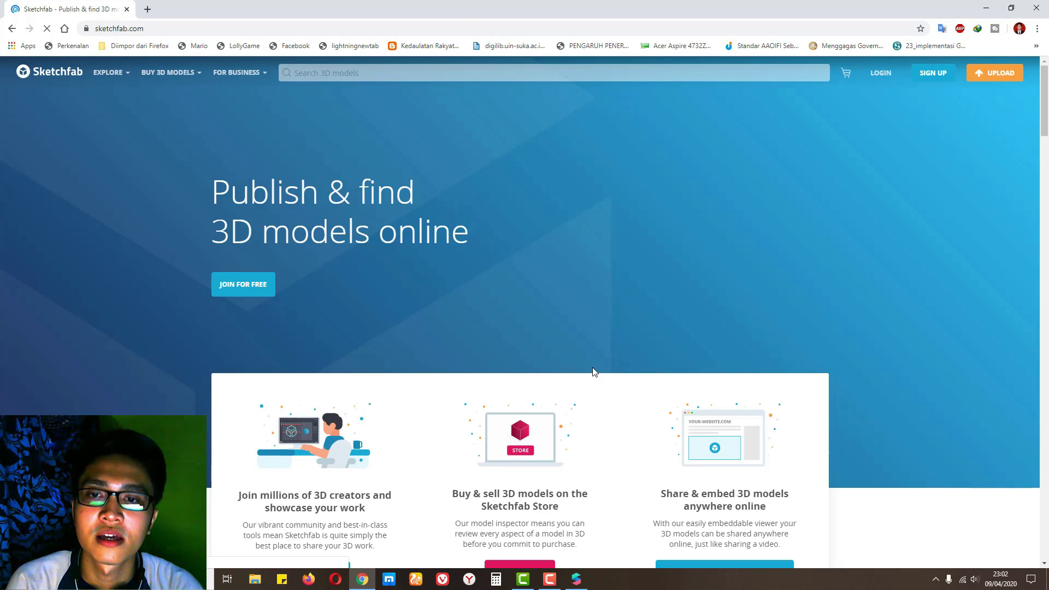
Search Sketchfab's 3D models for "hat", look through the results, and close the browser.
{"action": "scroll", "coordinate": [625, 401], "scroll_direction": "down", "scroll_amount": 9}
{"action": "scroll", "coordinate": [588, 301], "scroll_direction": "up", "scroll_amount": 10}
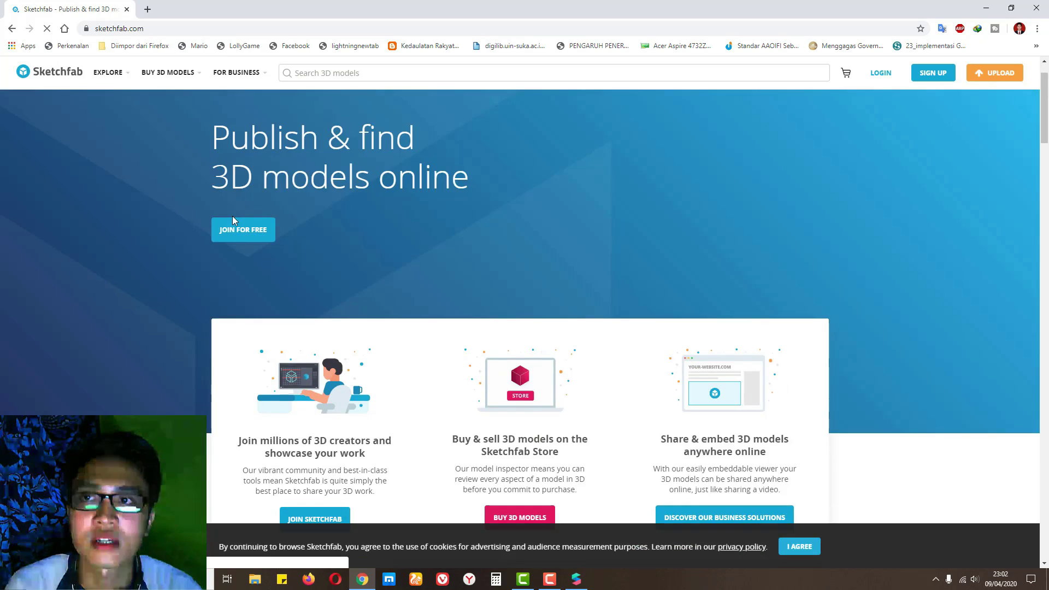
{"action": "left_click", "coordinate": [328, 71]}
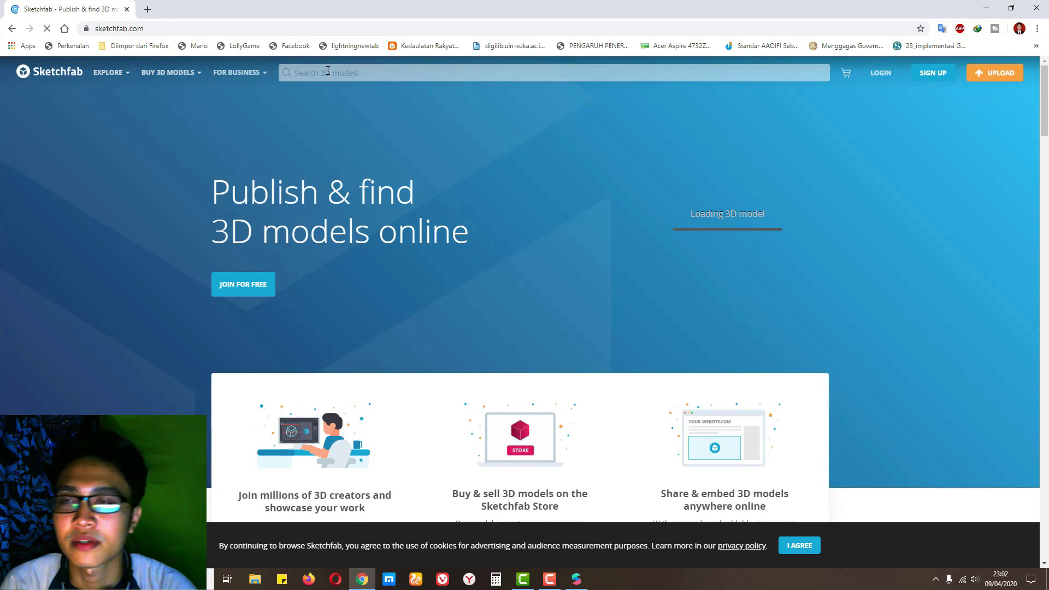
{"action": "type", "text": "hat"}
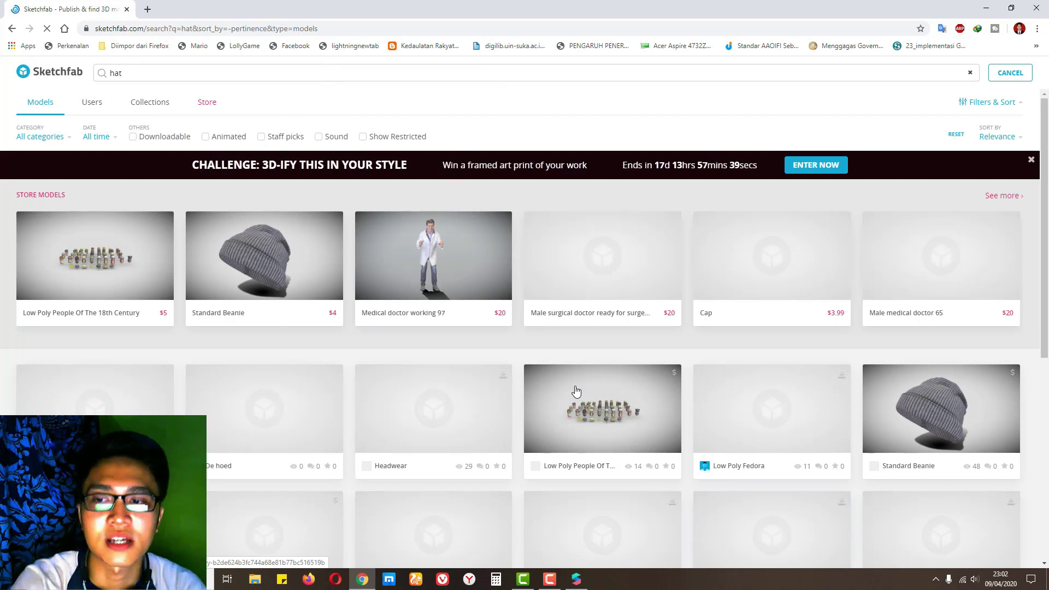
{"action": "scroll", "coordinate": [385, 371], "scroll_direction": "down", "scroll_amount": 3}
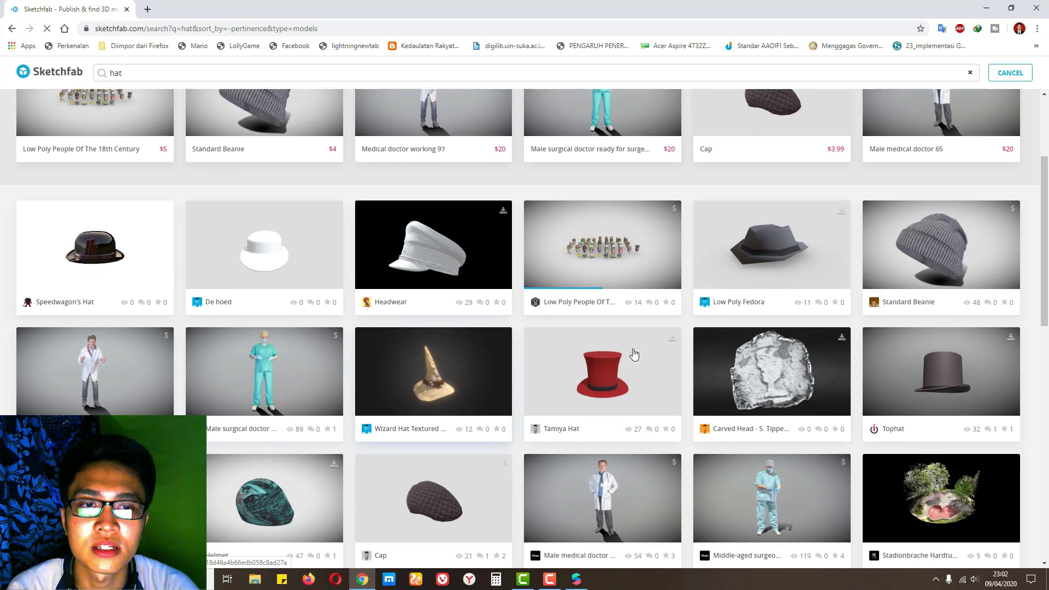
{"action": "scroll", "coordinate": [719, 417], "scroll_direction": "down", "scroll_amount": 5}
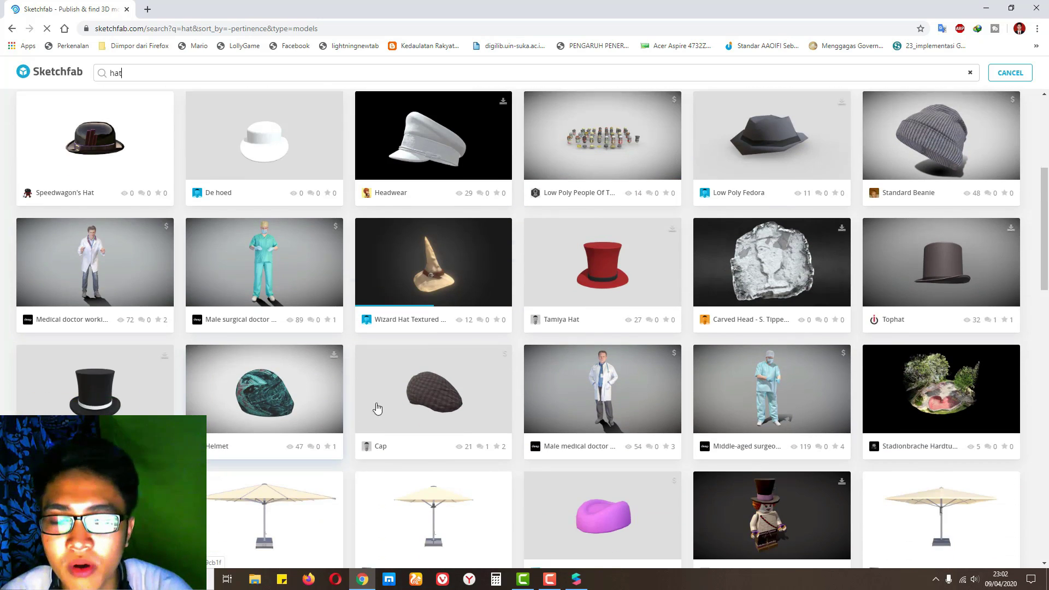
{"action": "scroll", "coordinate": [236, 335], "scroll_direction": "up", "scroll_amount": 6}
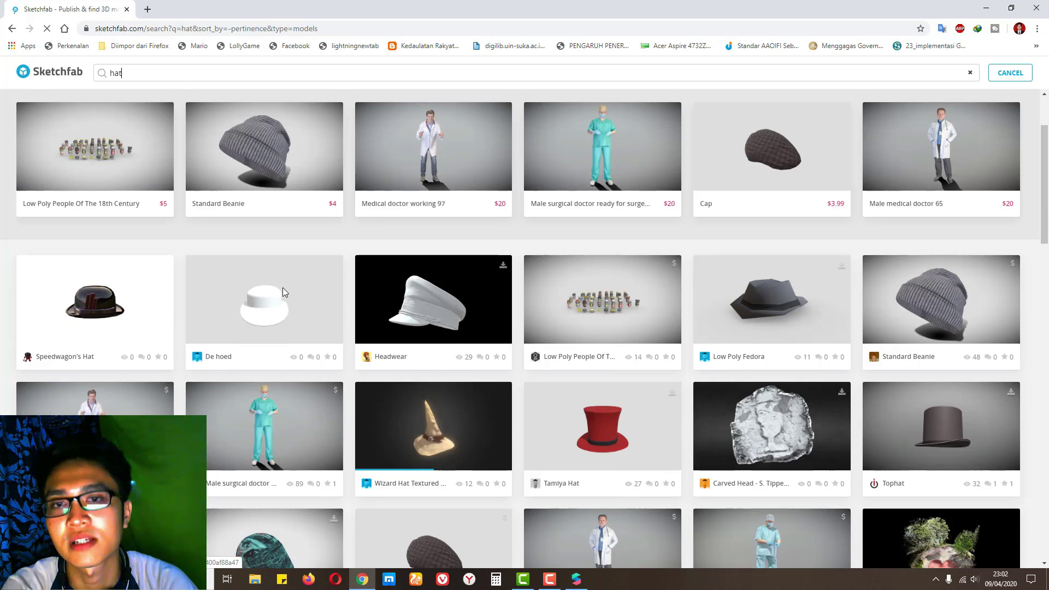
{"action": "scroll", "coordinate": [283, 288], "scroll_direction": "up", "scroll_amount": 2}
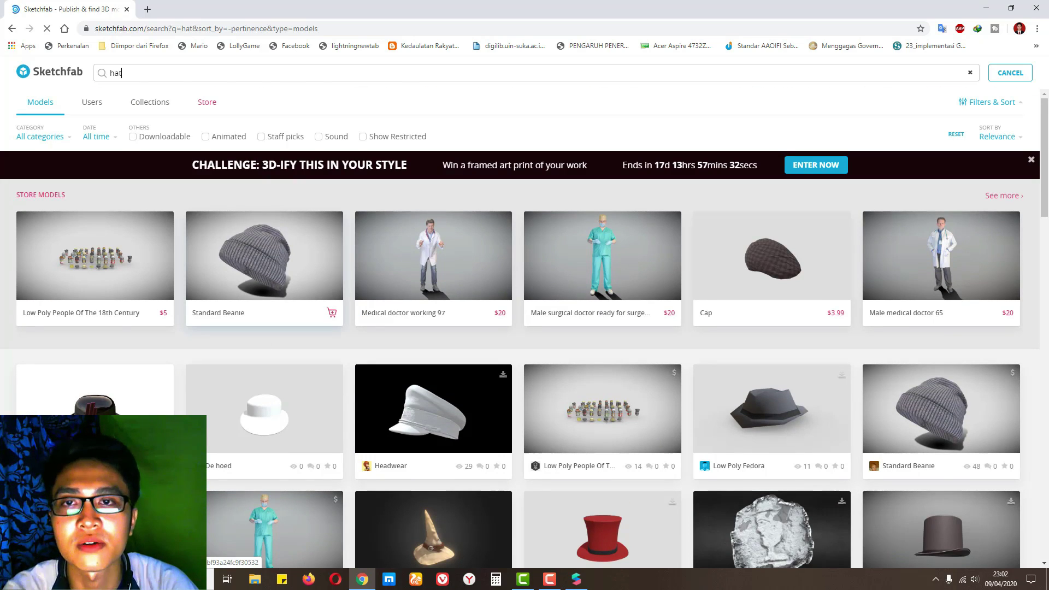
{"action": "left_click", "coordinate": [1037, 5]}
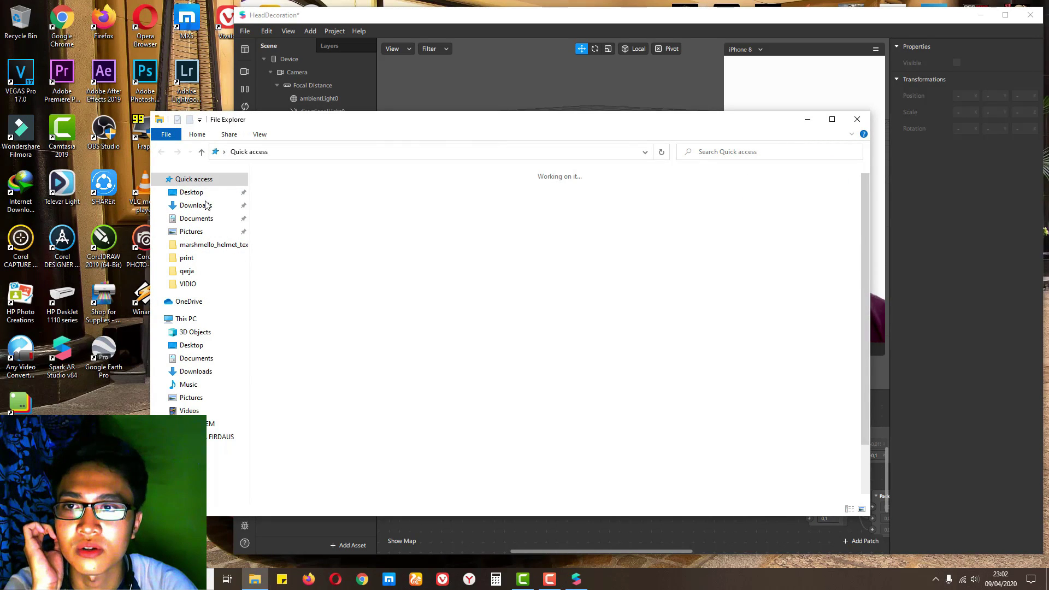
Import the "scene" 3D object from the marshmello_helmet_textured folder in File Explorer into the Spark AR project's assets.
{"action": "left_click", "coordinate": [213, 244]}
{"action": "left_click_drag", "start_coordinate": [393, 126], "coordinate": [835, 104]}
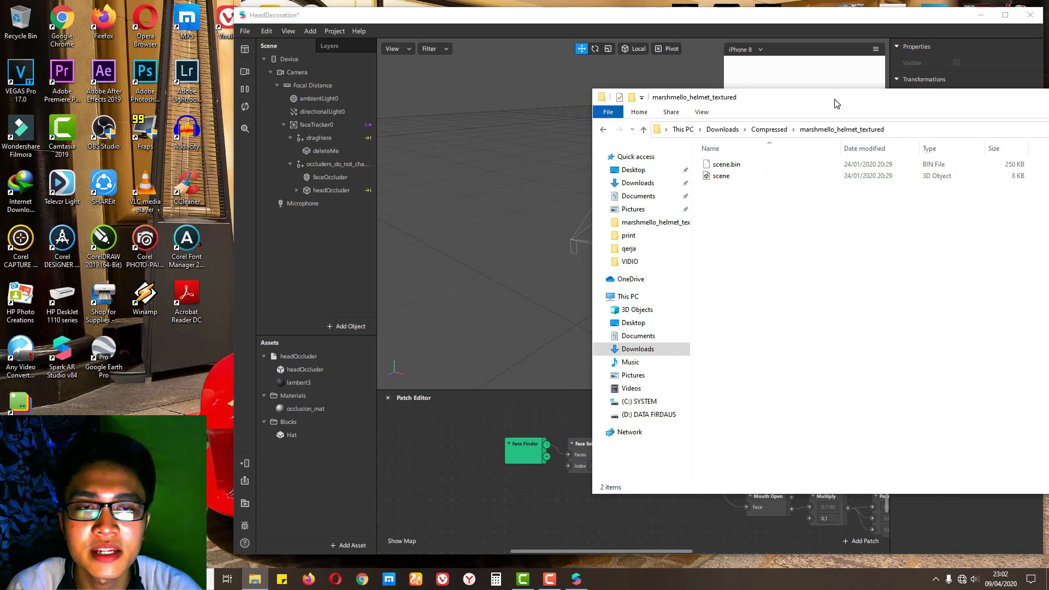
{"action": "left_click", "coordinate": [721, 177]}
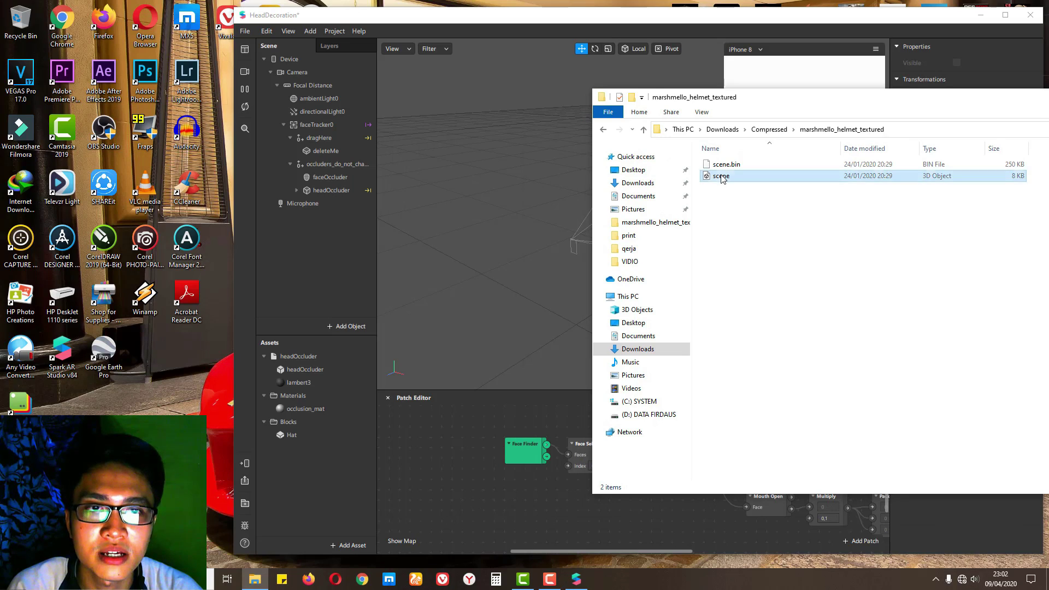
{"action": "left_click_drag", "start_coordinate": [708, 186], "coordinate": [303, 471]}
{"action": "left_click", "coordinate": [549, 580]}
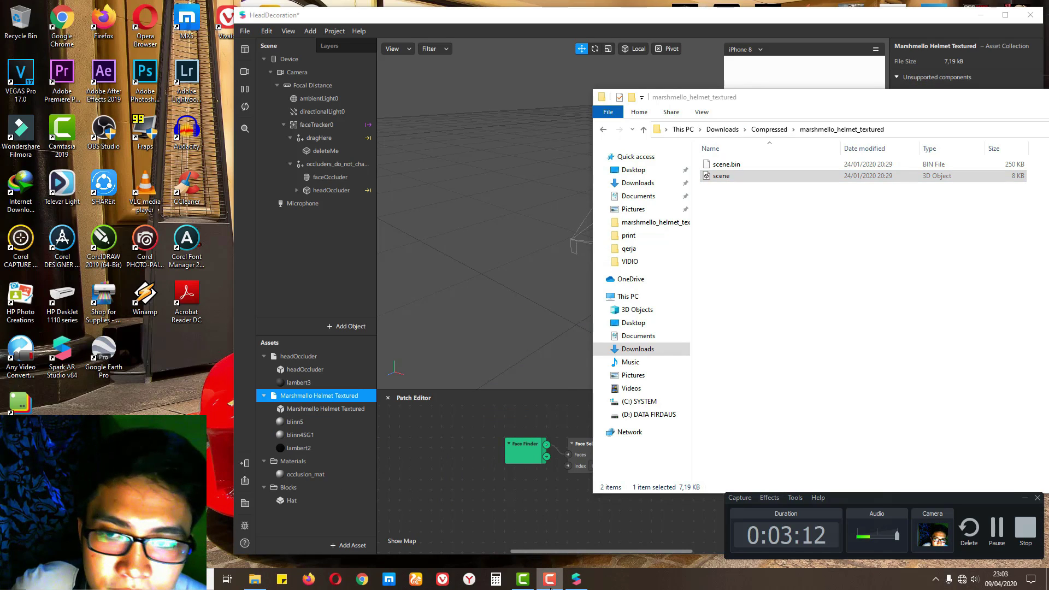
{"action": "left_click", "coordinate": [550, 580]}
Place the Marshmello Helmet Textured object under dragHere in the scene and delete the deleteMe placeholder.
{"action": "left_click", "coordinate": [415, 500]}
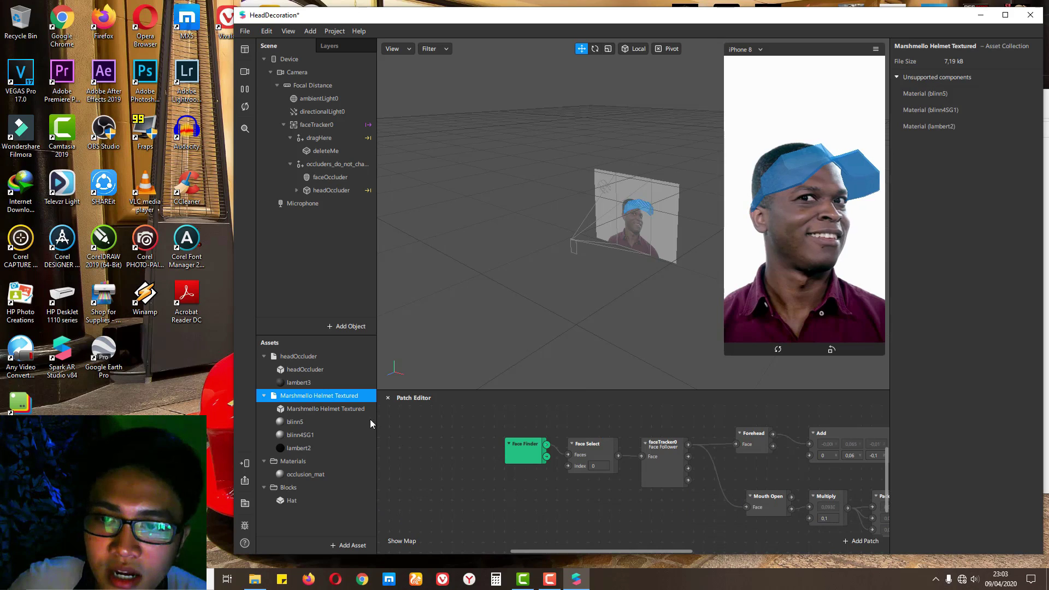
{"action": "left_click", "coordinate": [318, 408]}
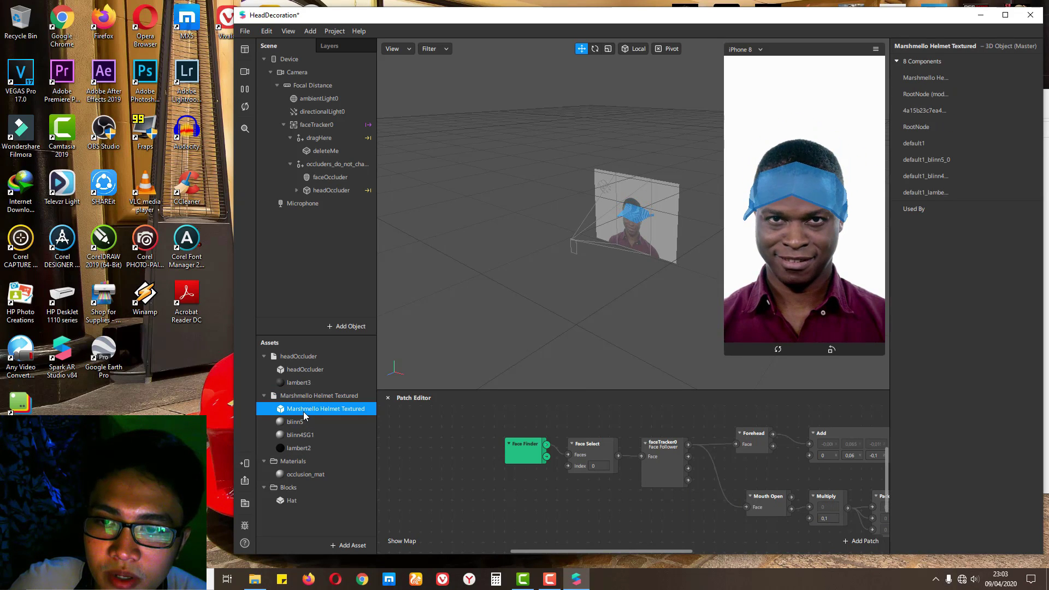
{"action": "left_click_drag", "start_coordinate": [304, 410], "coordinate": [333, 340]}
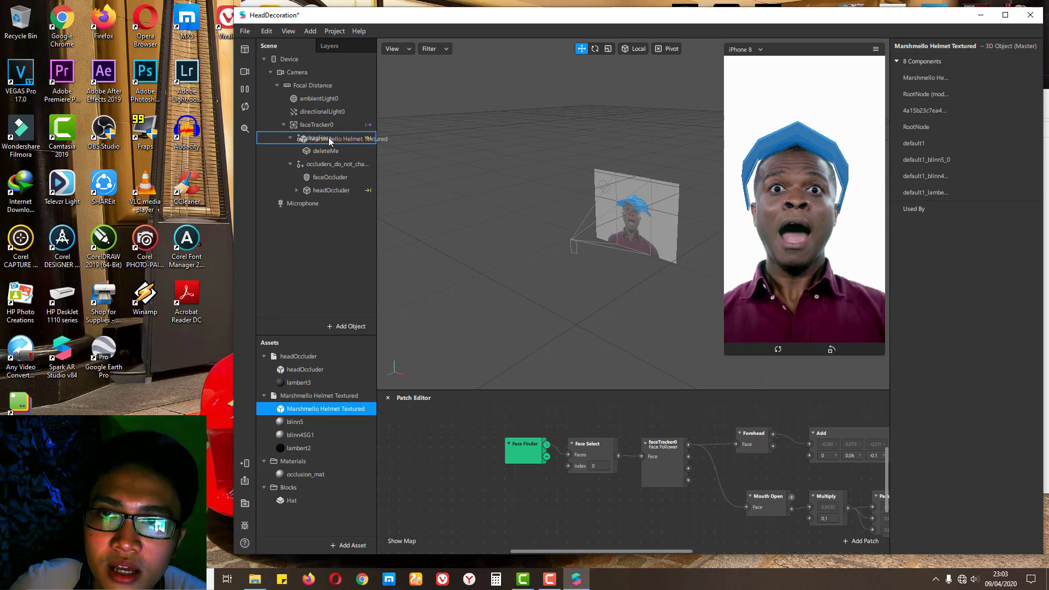
{"action": "left_click_drag", "start_coordinate": [329, 140], "coordinate": [328, 138]}
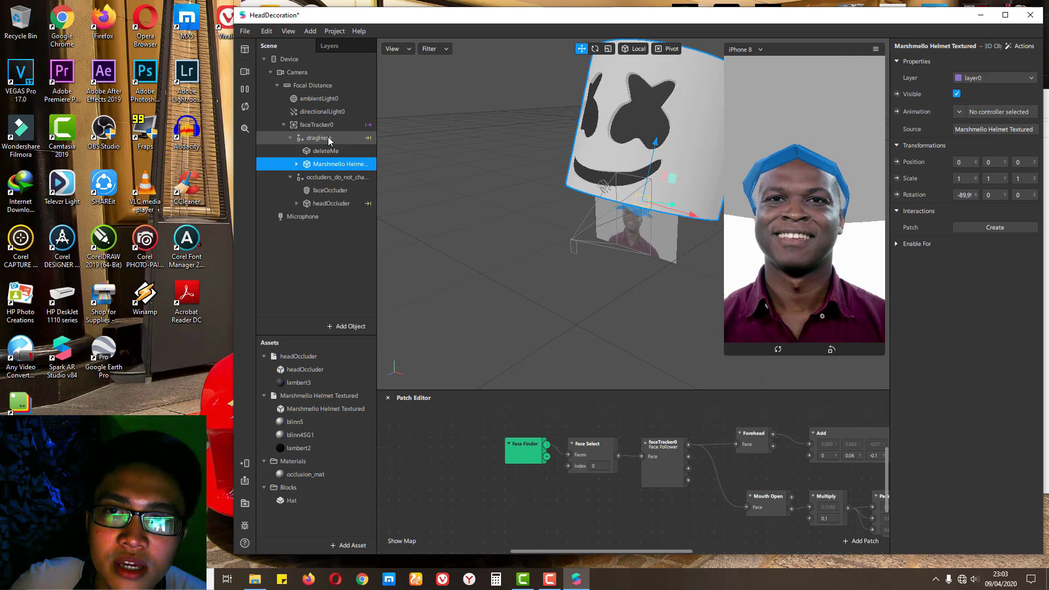
{"action": "left_click", "coordinate": [344, 152]}
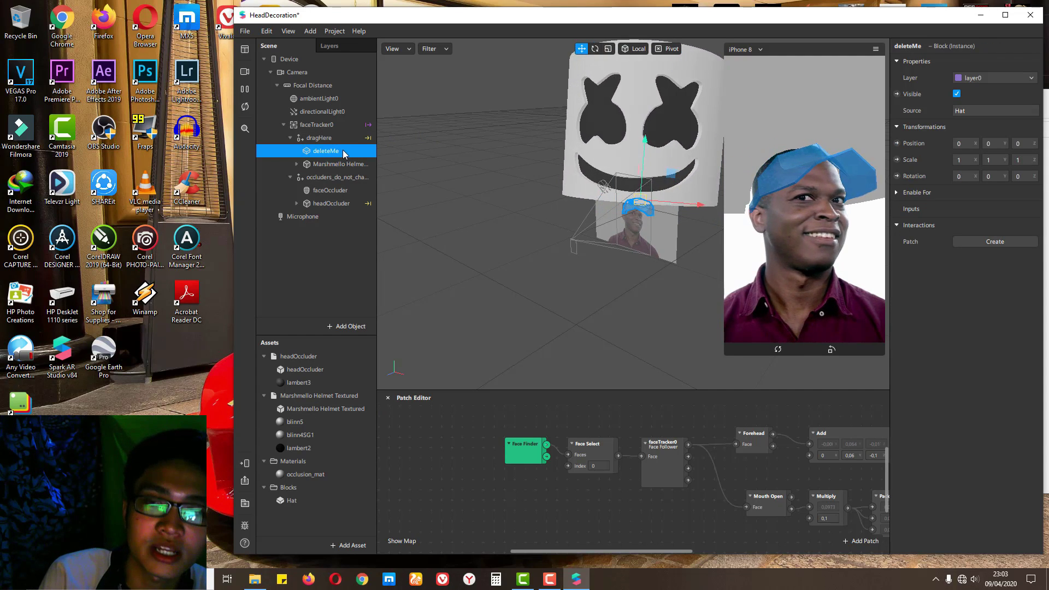
{"action": "key", "text": "Delete"}
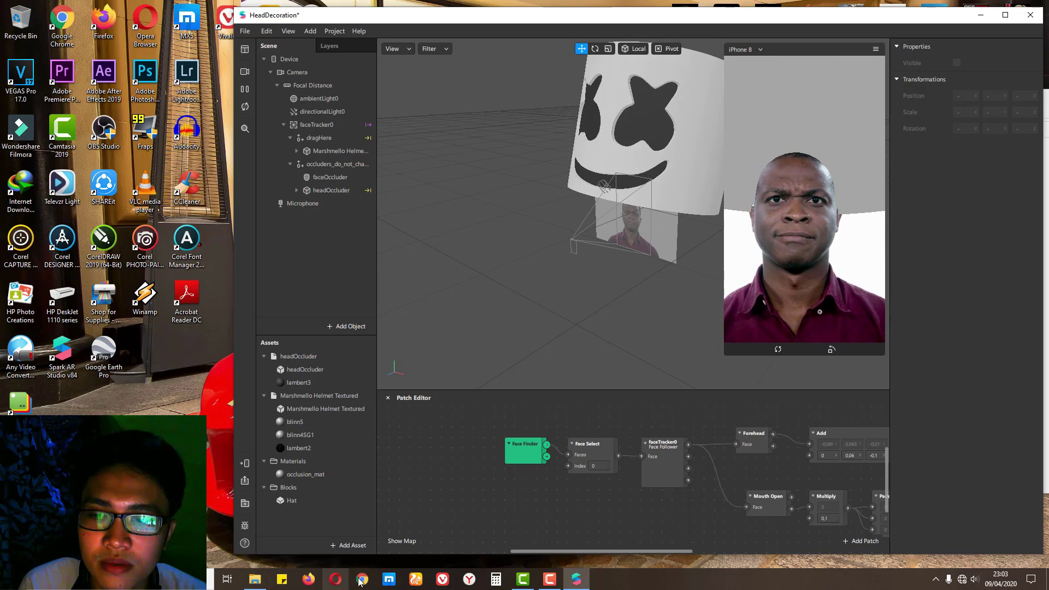
{"action": "left_click", "coordinate": [375, 580]}
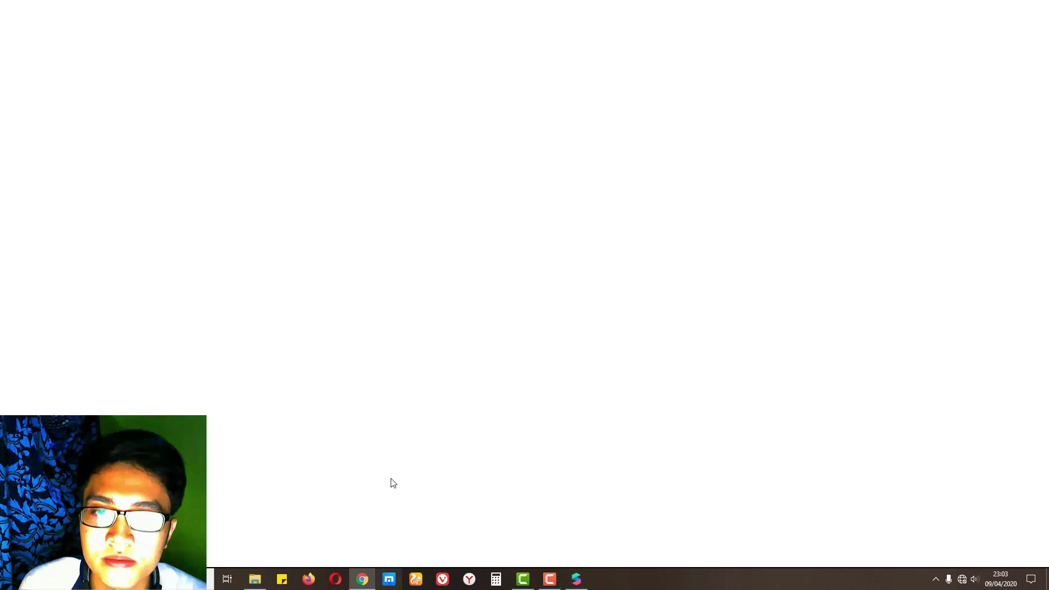
{"action": "left_click", "coordinate": [574, 579]}
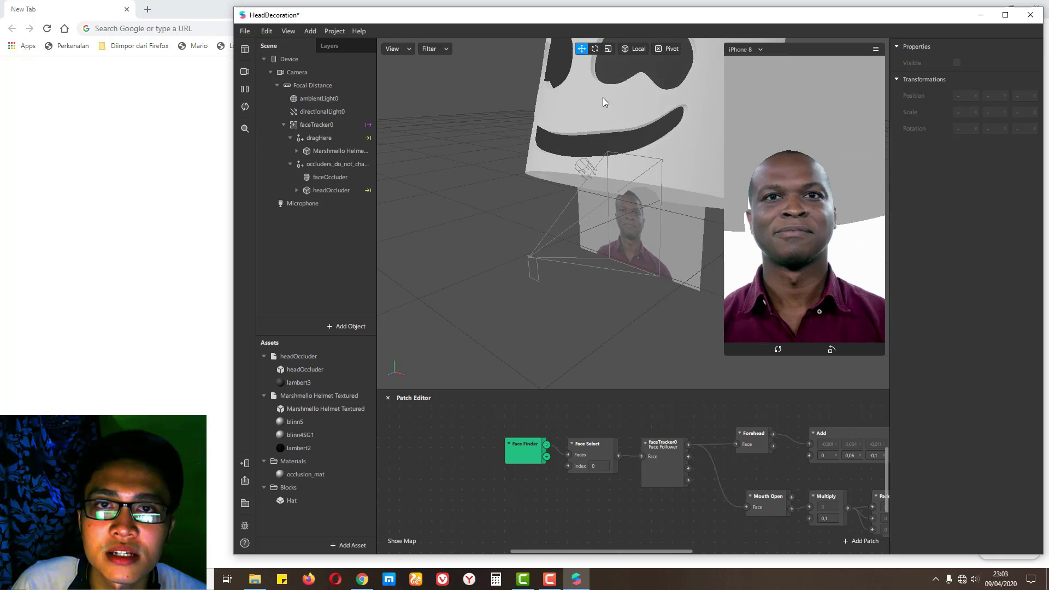
Scale the Marshmello Helmet Textured object down to about 0.447 on X, 0.06 on Y and 0.605 on Z.
{"action": "left_click", "coordinate": [354, 151]}
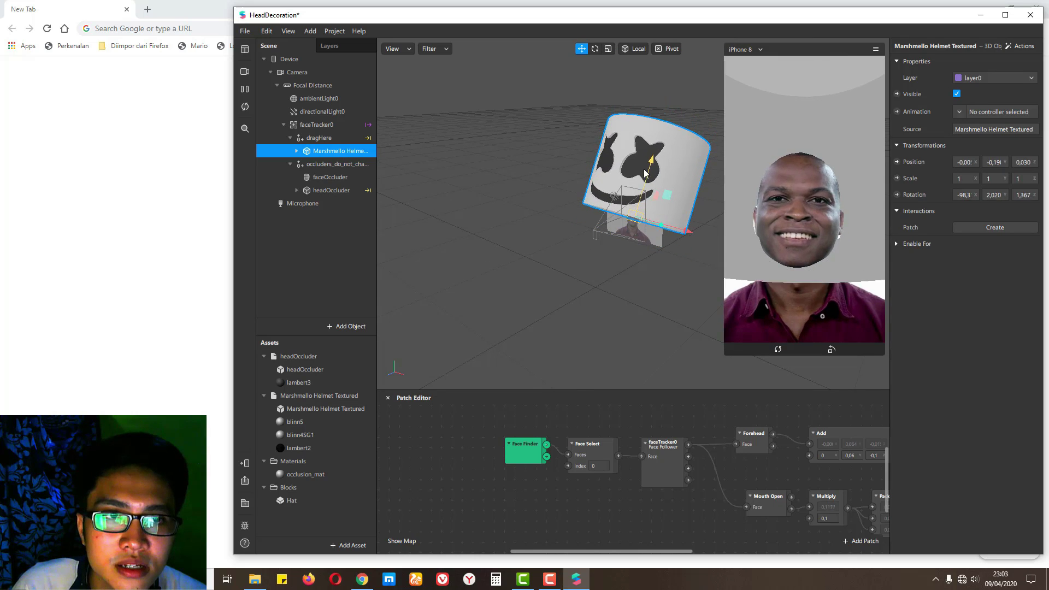
{"action": "left_click", "coordinate": [610, 48]}
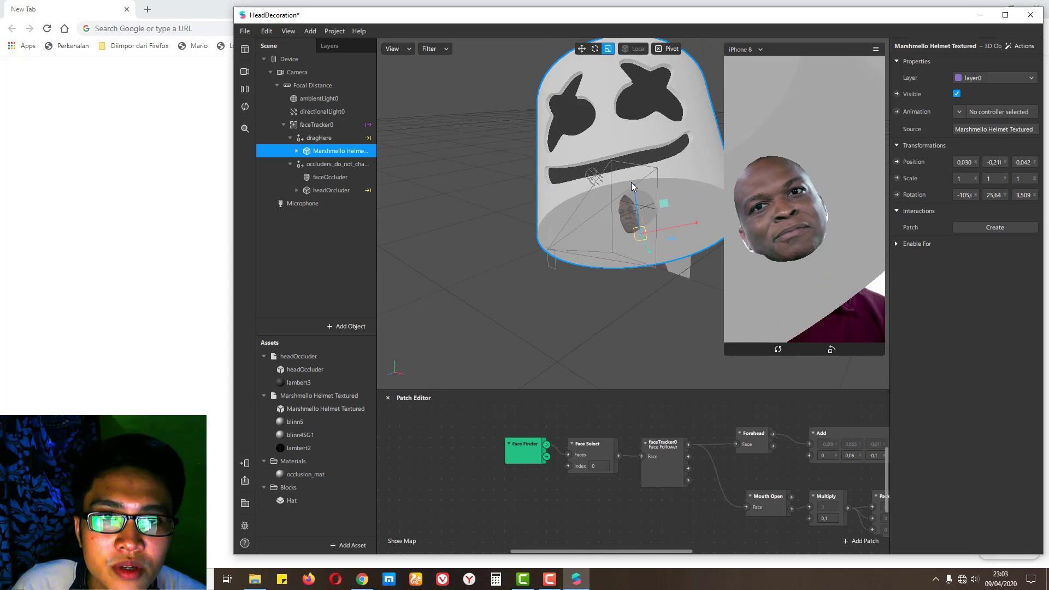
{"action": "left_click_drag", "start_coordinate": [661, 190], "coordinate": [642, 206]}
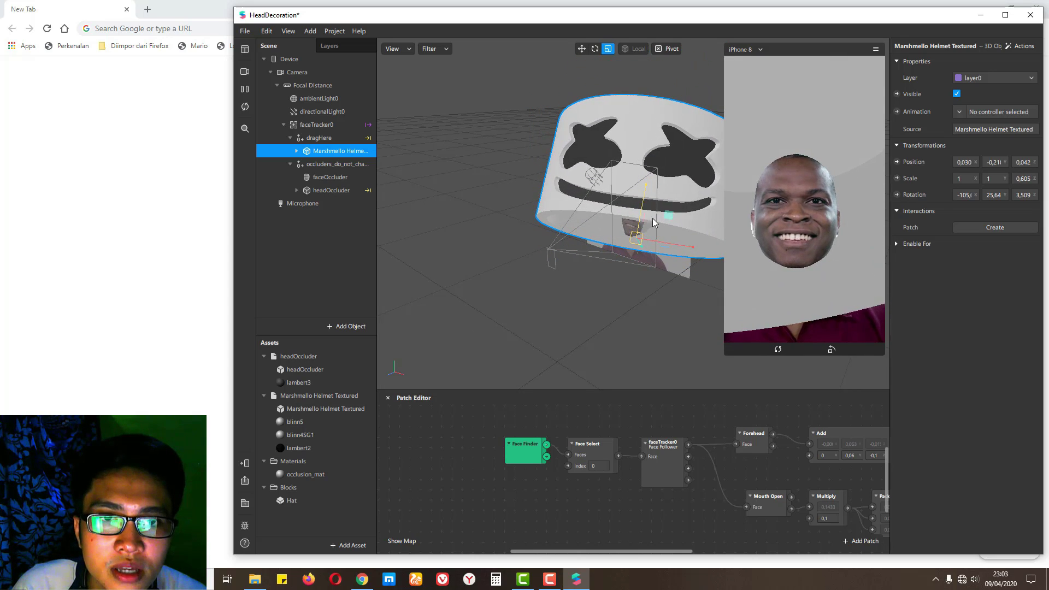
{"action": "left_click_drag", "start_coordinate": [679, 246], "coordinate": [635, 239]}
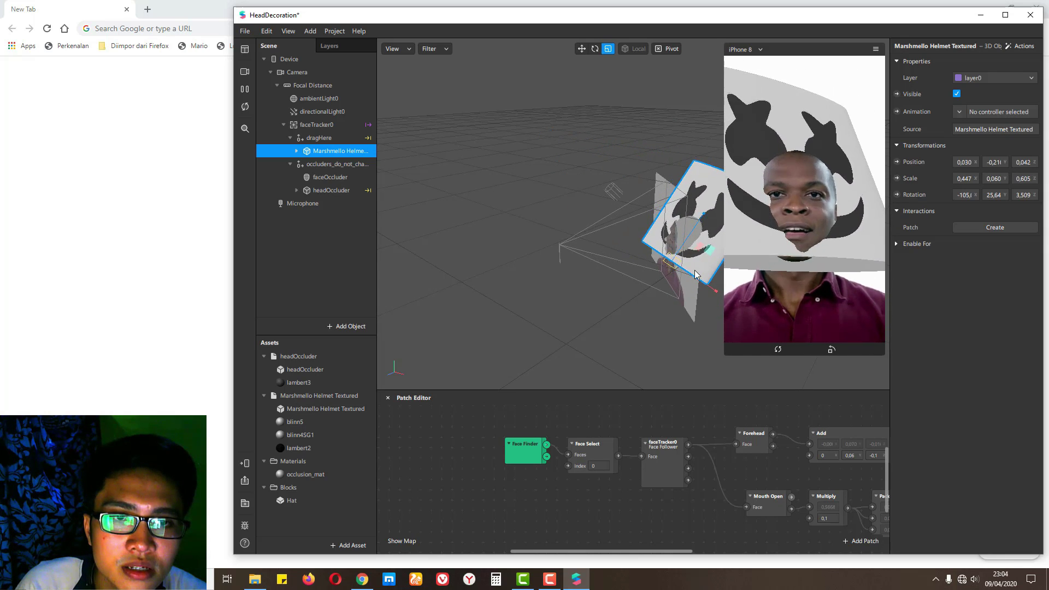
Shrink the device preview and rescale the Marshmello helmet to about 0.347 on Y and 0.318 on Z.
{"action": "left_click_drag", "start_coordinate": [723, 354], "coordinate": [724, 264]}
{"action": "left_click", "coordinate": [722, 297]}
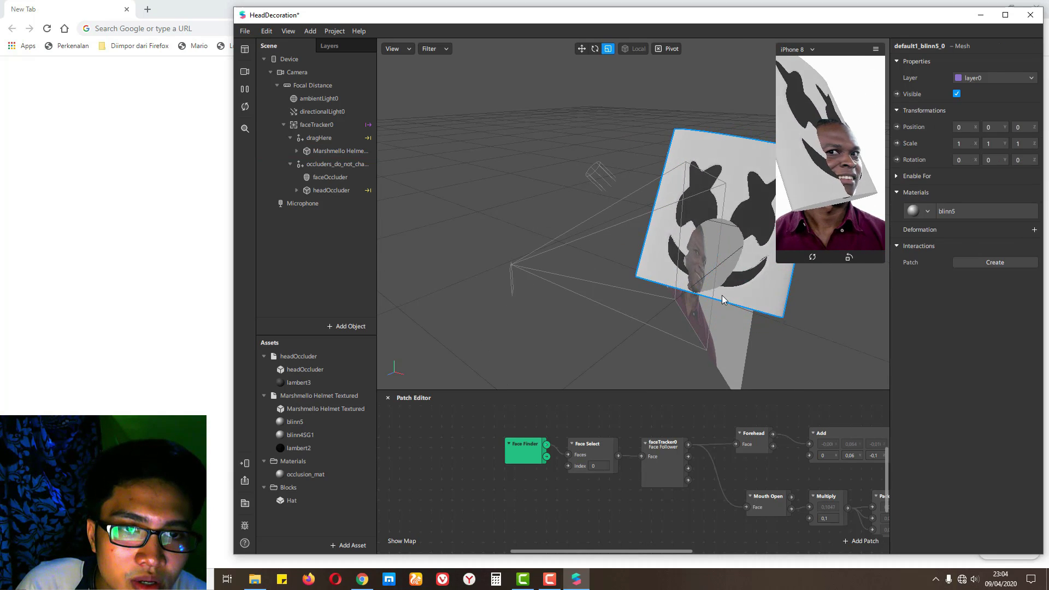
{"action": "left_click", "coordinate": [332, 151]}
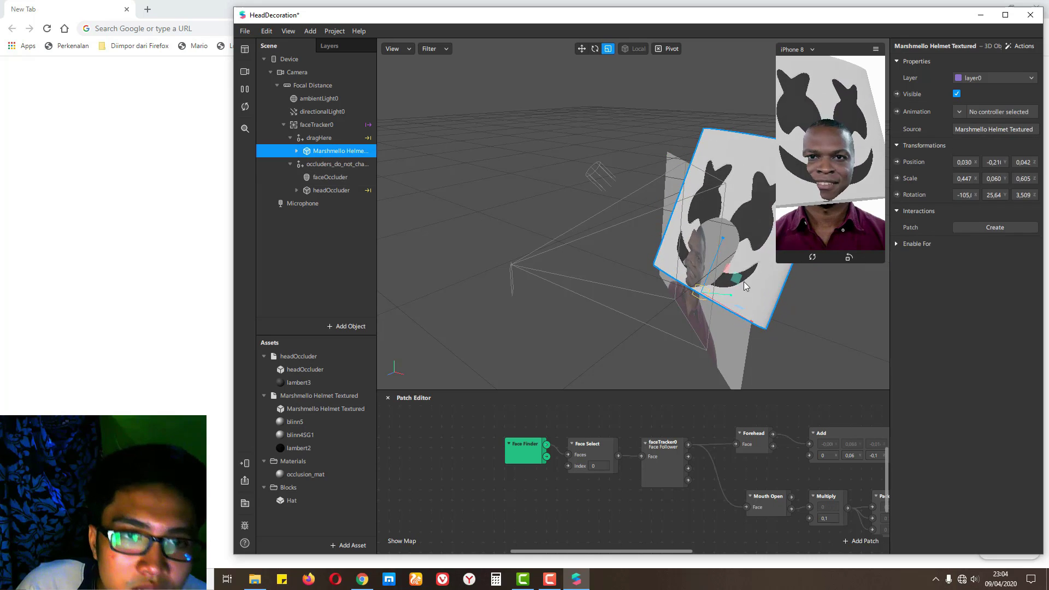
{"action": "left_click_drag", "start_coordinate": [758, 295], "coordinate": [710, 257]}
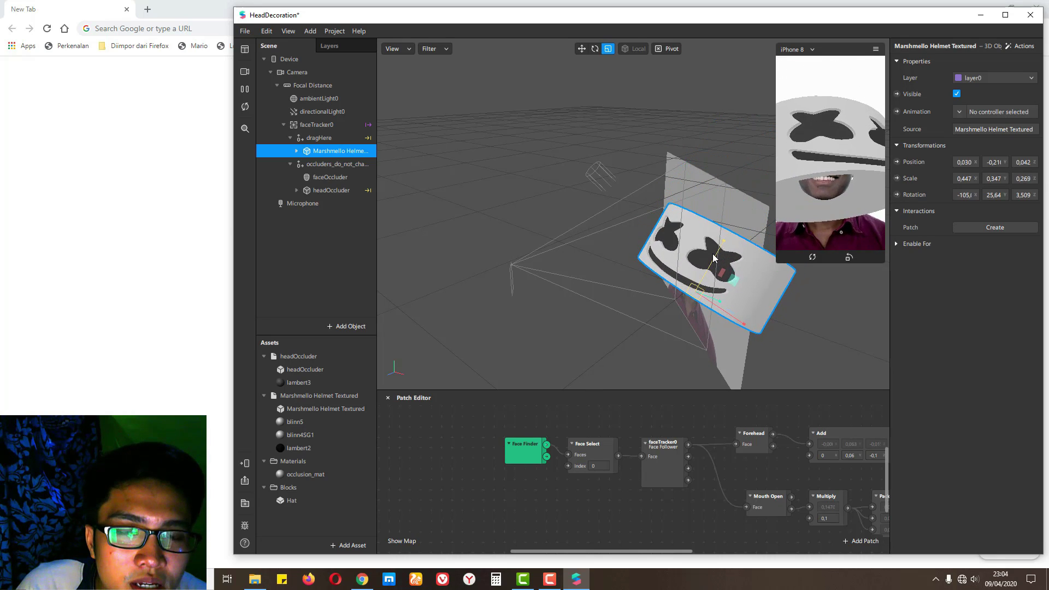
Move the whole Marshmello helmet onto the tracked head, at about 0.017 on X and -0.22 on Y.
{"action": "left_click", "coordinate": [581, 49]}
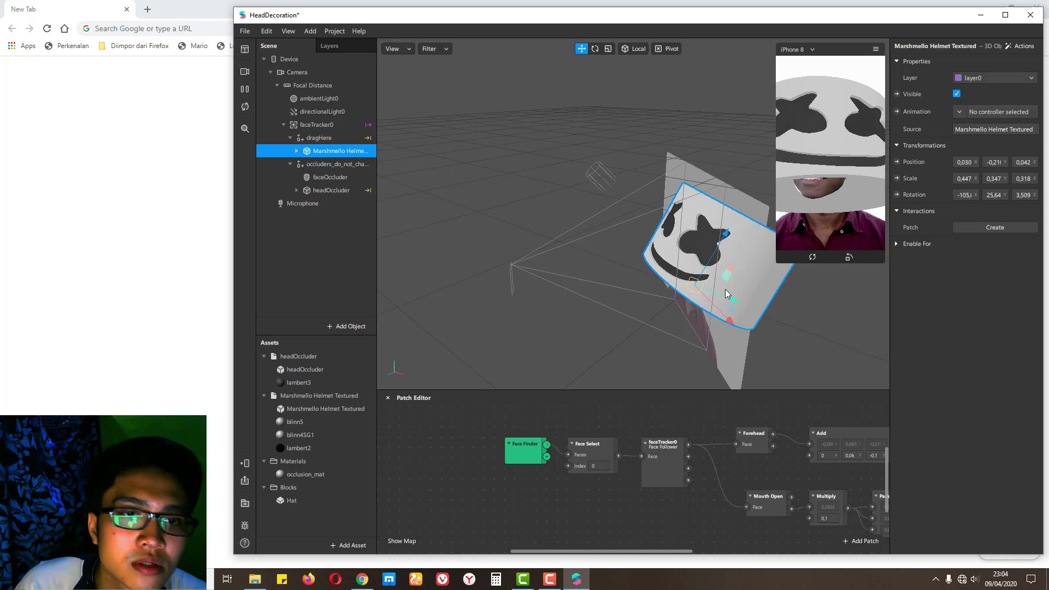
{"action": "left_click", "coordinate": [720, 290]}
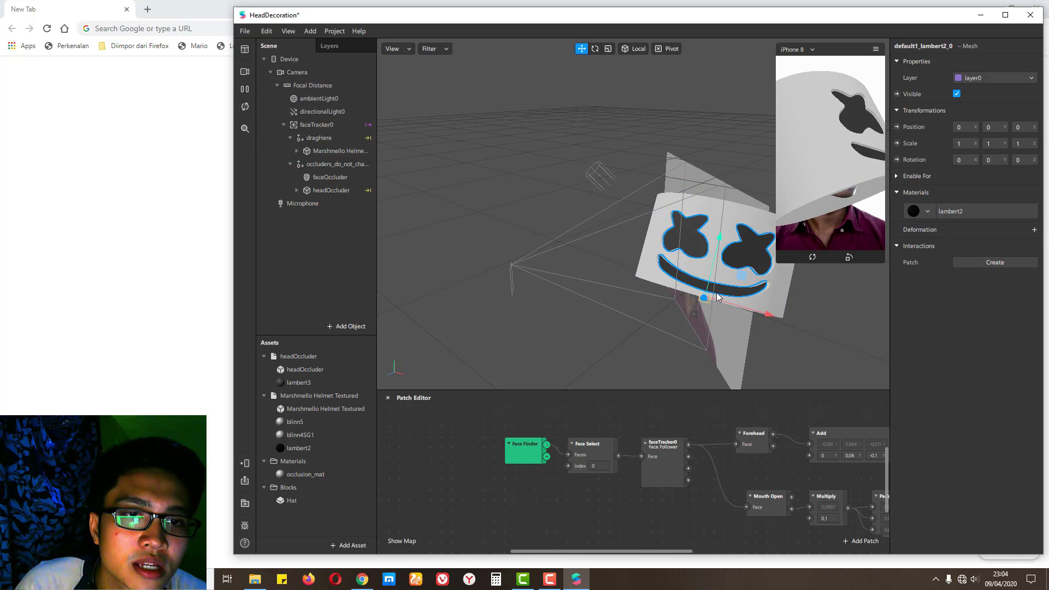
{"action": "left_click", "coordinate": [337, 150]}
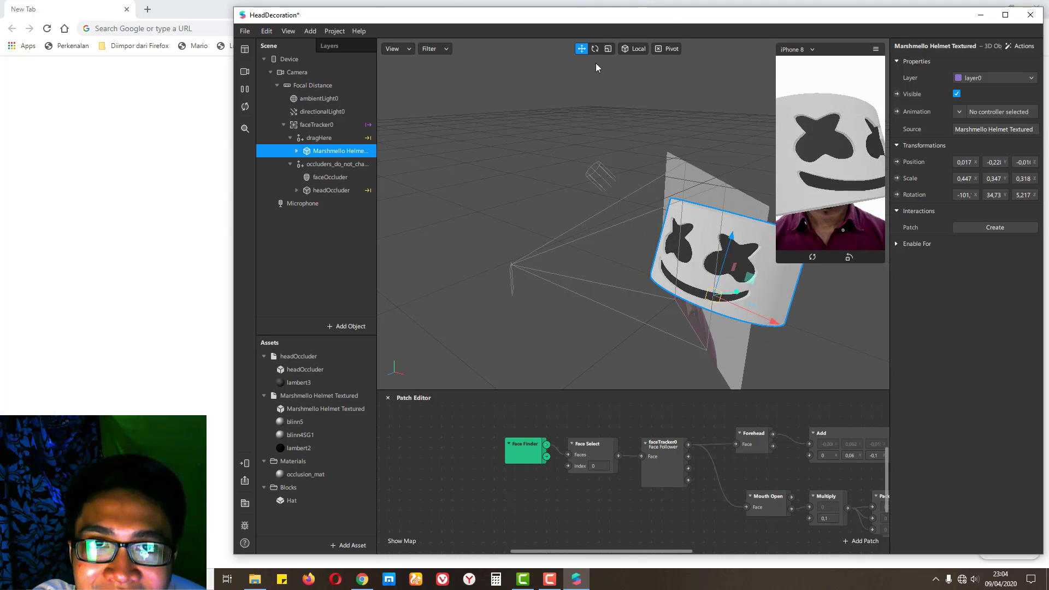
Narrow the Marshmello helmet to an X scale of about 0.31 and check its fit in an enlarged device preview.
{"action": "left_click", "coordinate": [608, 48]}
{"action": "left_click_drag", "start_coordinate": [767, 329], "coordinate": [749, 309]}
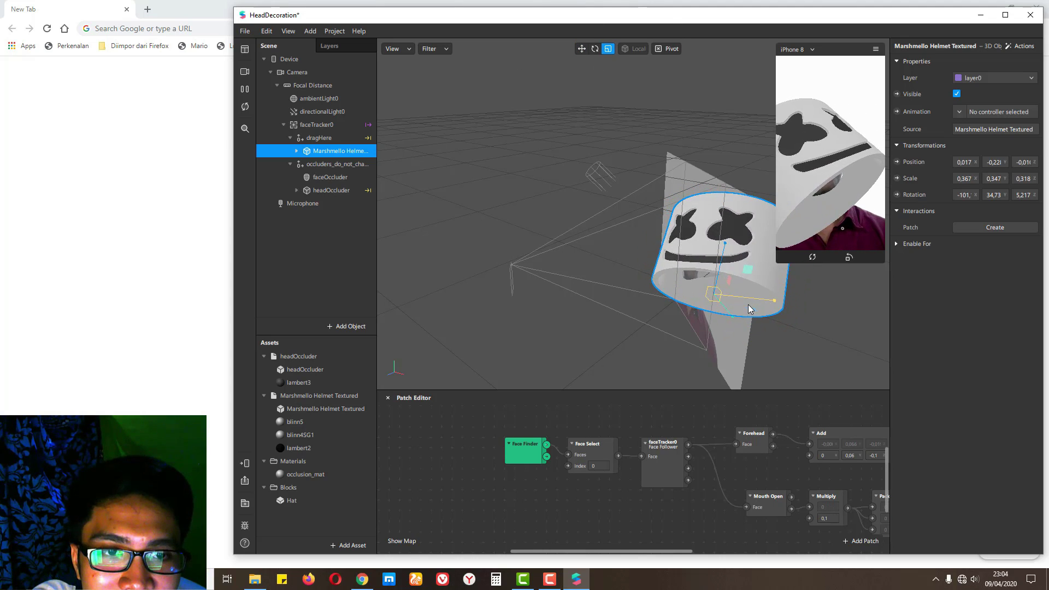
{"action": "left_click", "coordinate": [748, 308]}
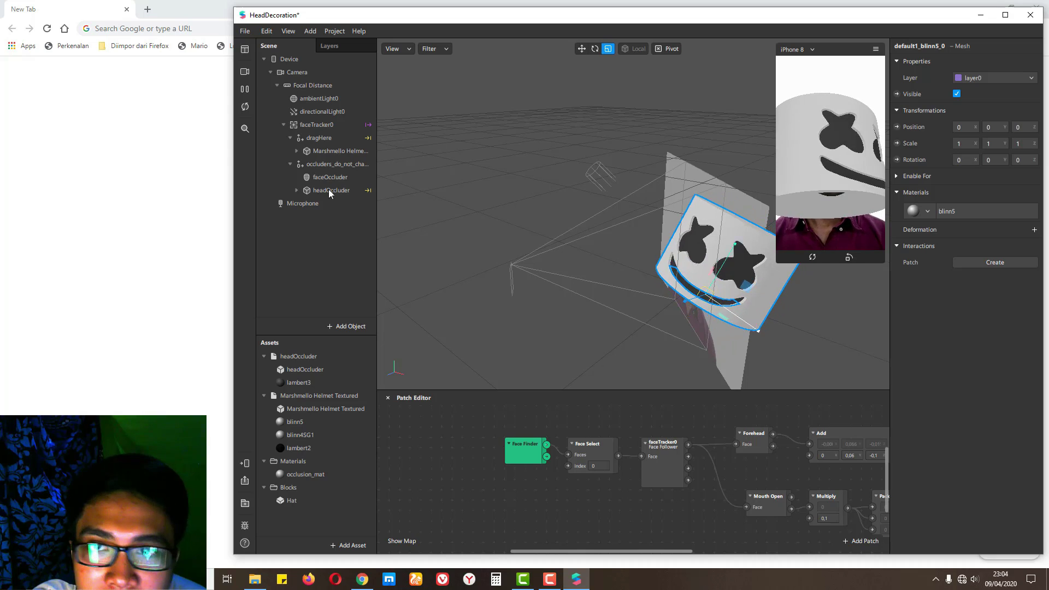
{"action": "left_click", "coordinate": [342, 151]}
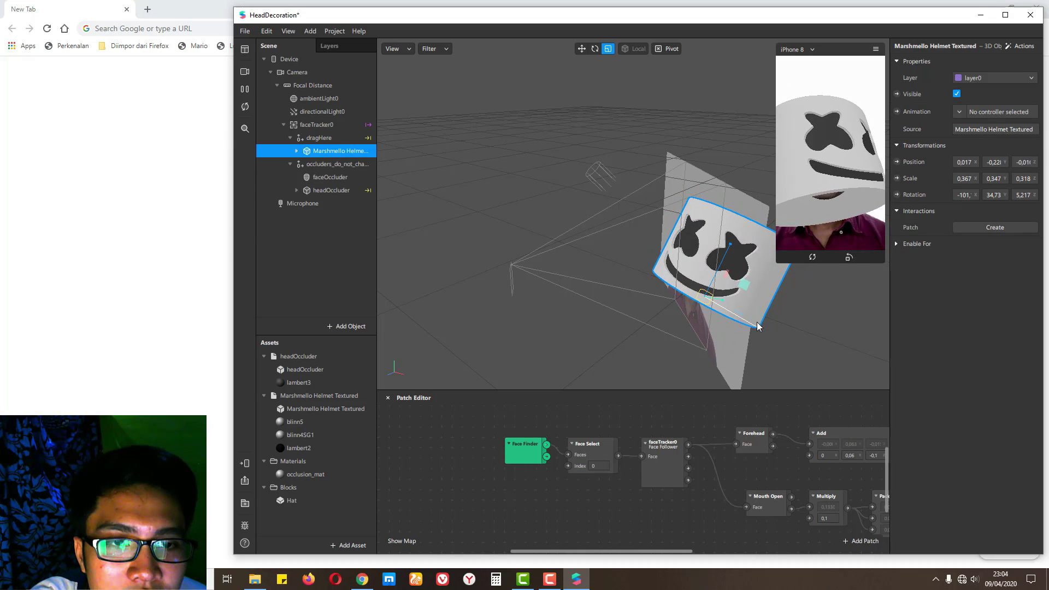
{"action": "mouse_move", "coordinate": [755, 327]}
{"action": "left_mouse_down"}
{"action": "mouse_move", "coordinate": [736, 319]}
{"action": "mouse_move", "coordinate": [761, 320]}
{"action": "left_mouse_up"}
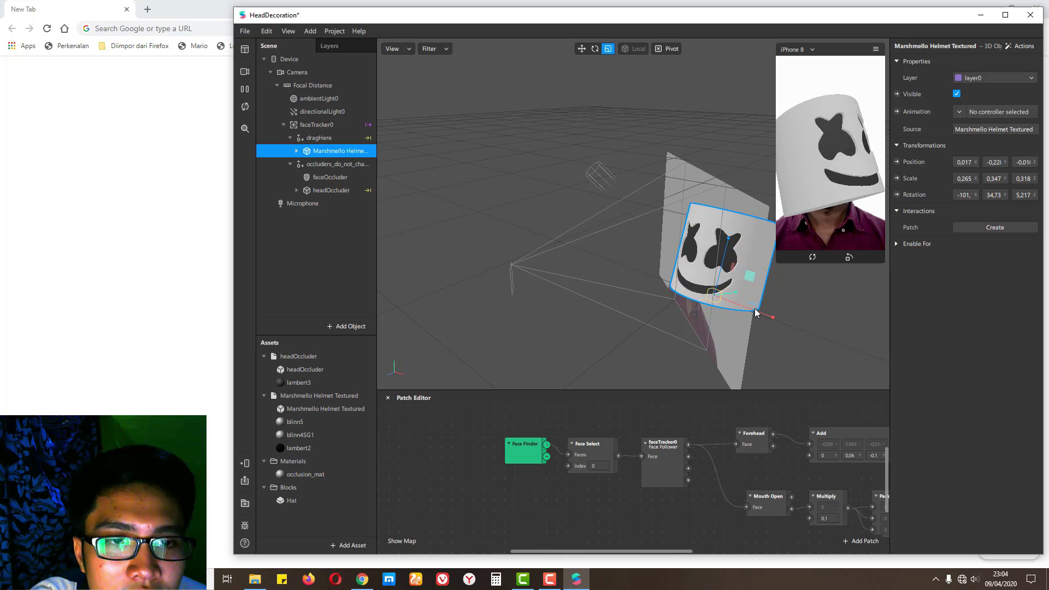
{"action": "left_click_drag", "start_coordinate": [786, 293], "coordinate": [764, 326]}
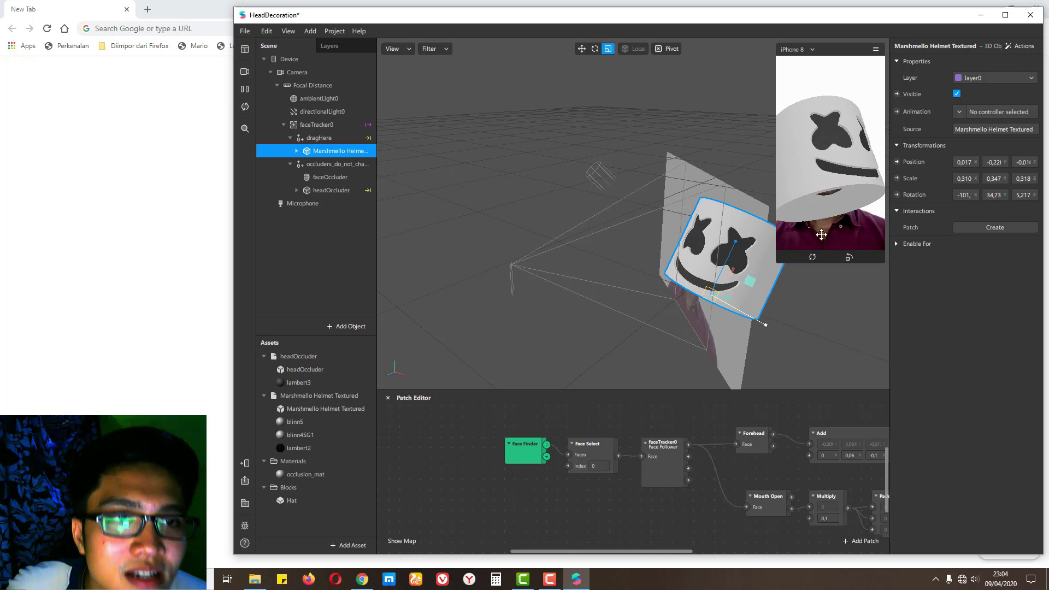
{"action": "left_click_drag", "start_coordinate": [773, 259], "coordinate": [705, 342]}
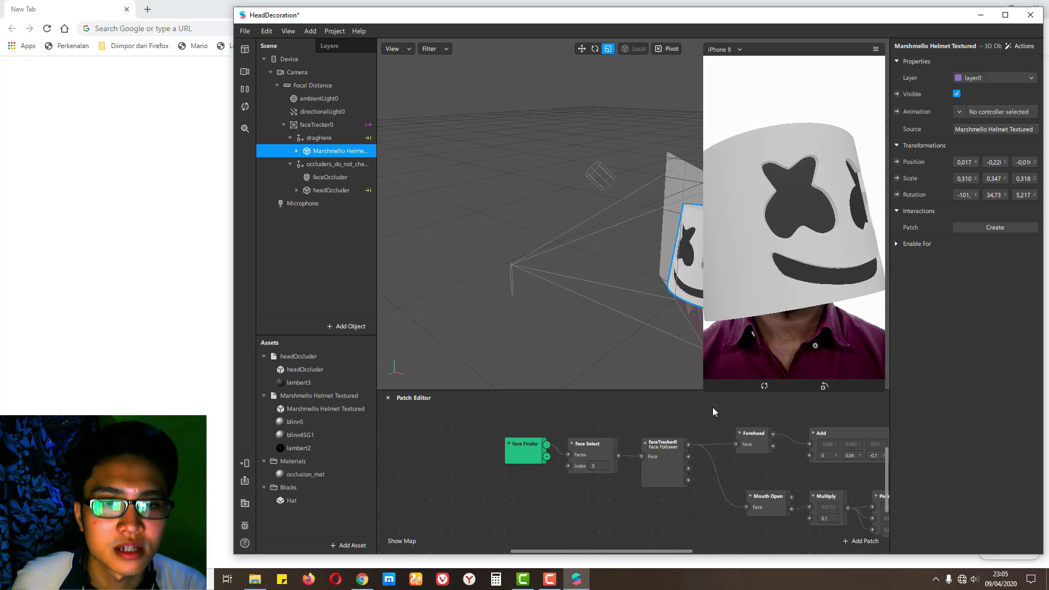
{"action": "left_click_drag", "start_coordinate": [704, 387], "coordinate": [767, 278]}
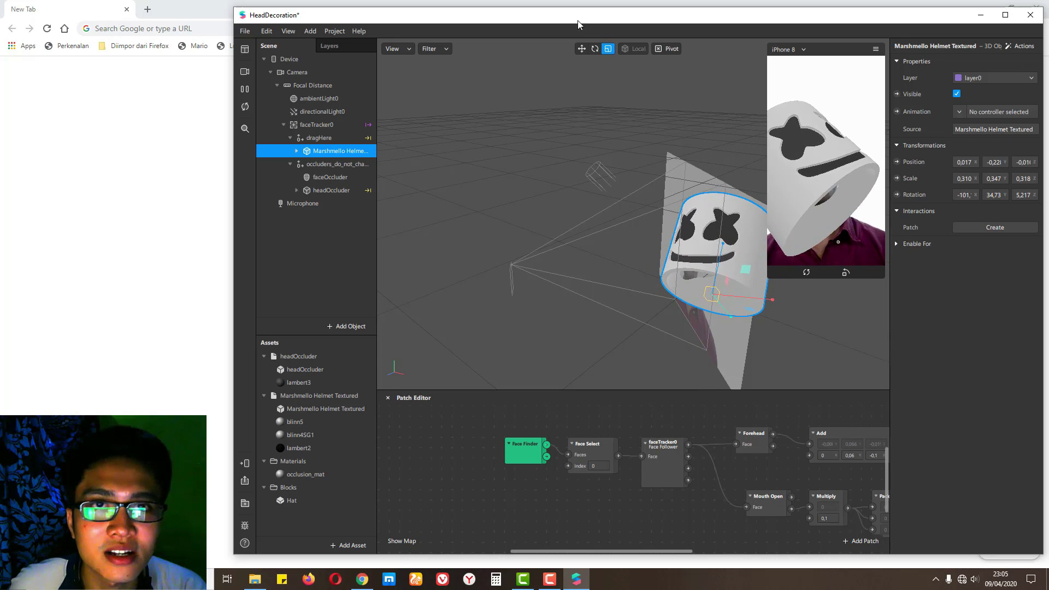
Rotate the Marshmello helmet to face forward, at about -73.8 on X, -11.8 on Y and -3.7 on Z.
{"action": "left_click", "coordinate": [594, 49]}
{"action": "left_click_drag", "start_coordinate": [671, 216], "coordinate": [786, 81]}
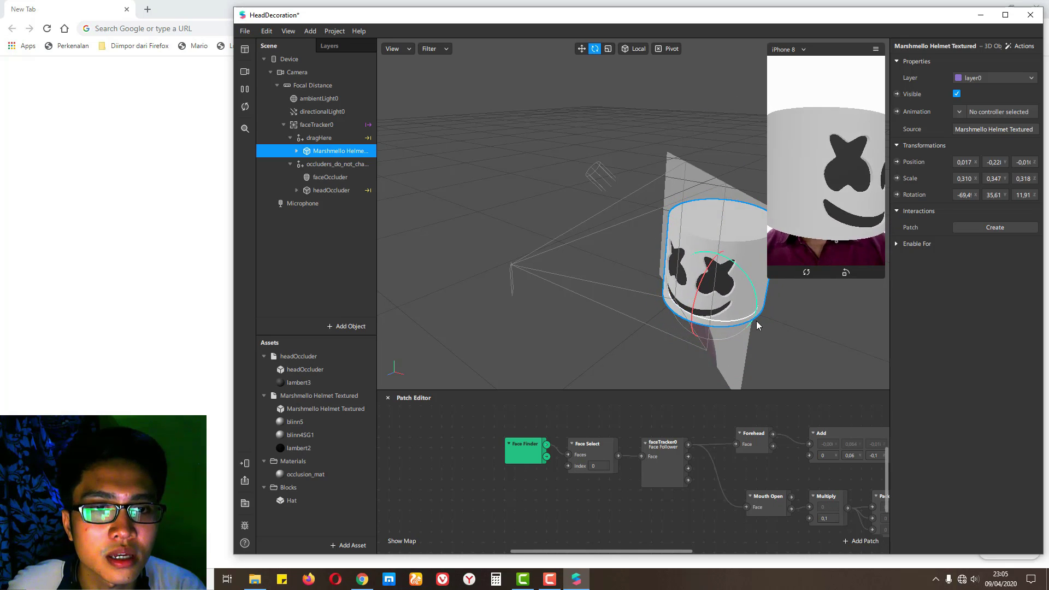
{"action": "mouse_move", "coordinate": [747, 323]}
{"action": "left_mouse_down"}
{"action": "mouse_move", "coordinate": [727, 310]}
{"action": "mouse_move", "coordinate": [732, 326]}
{"action": "mouse_move", "coordinate": [716, 323]}
{"action": "mouse_move", "coordinate": [769, 323]}
{"action": "mouse_move", "coordinate": [724, 328]}
{"action": "mouse_move", "coordinate": [694, 309]}
{"action": "mouse_move", "coordinate": [792, 321]}
{"action": "mouse_move", "coordinate": [790, 336]}
{"action": "mouse_move", "coordinate": [764, 341]}
{"action": "mouse_move", "coordinate": [708, 321]}
{"action": "mouse_move", "coordinate": [745, 325]}
{"action": "left_mouse_up"}
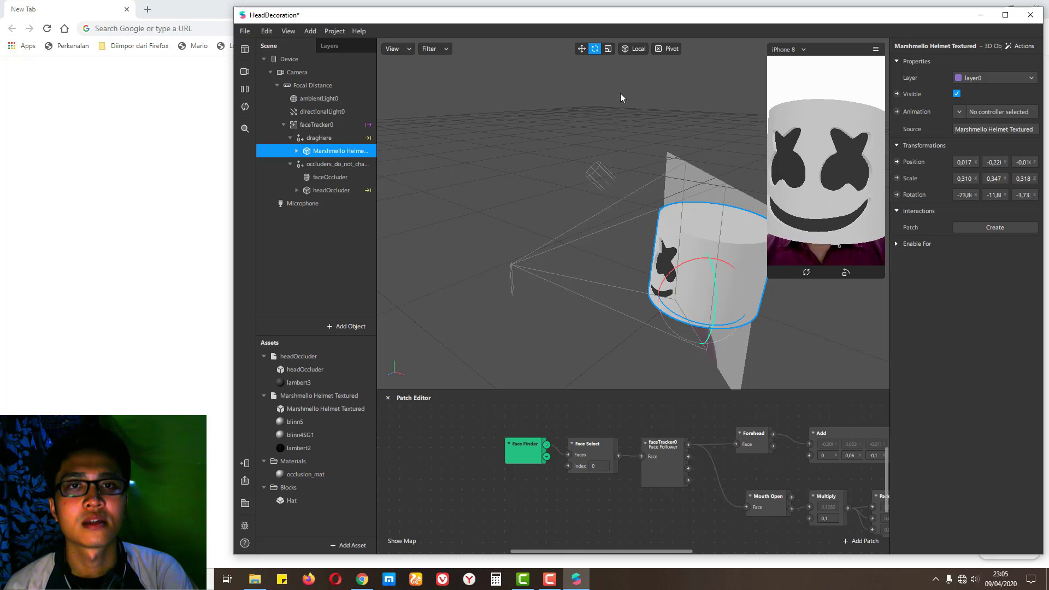
Scale the rotated helmet down to about 0.292 on X, 0.251 on Y and 0.301 on Z.
{"action": "left_click", "coordinate": [610, 49]}
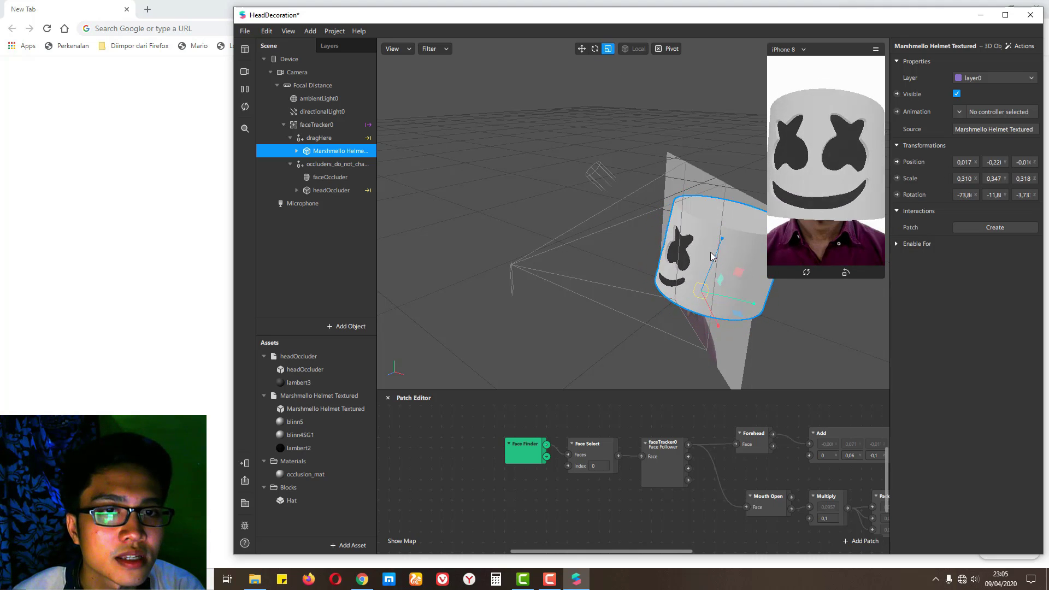
{"action": "mouse_move", "coordinate": [720, 246]}
{"action": "left_mouse_down"}
{"action": "mouse_move", "coordinate": [716, 260]}
{"action": "mouse_move", "coordinate": [719, 234]}
{"action": "mouse_move", "coordinate": [719, 245]}
{"action": "left_mouse_up"}
{"action": "left_click_drag", "start_coordinate": [741, 290], "coordinate": [813, 221]}
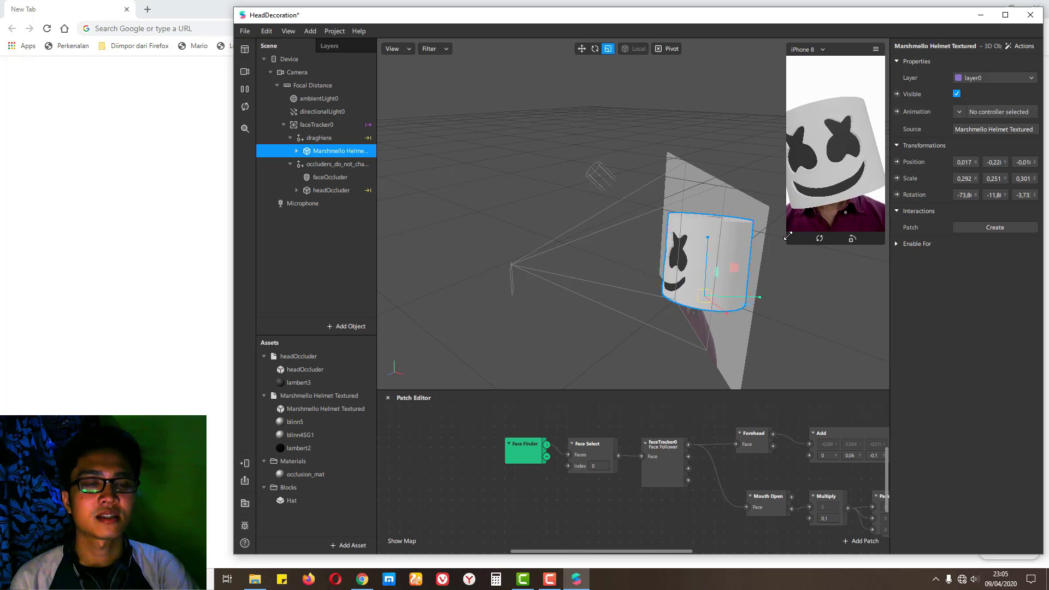
Switch the preview to the third real-time simulation face and increase the helmet's Z scale to about 0.369.
{"action": "left_click", "coordinate": [245, 71]}
{"action": "left_click", "coordinate": [333, 132]}
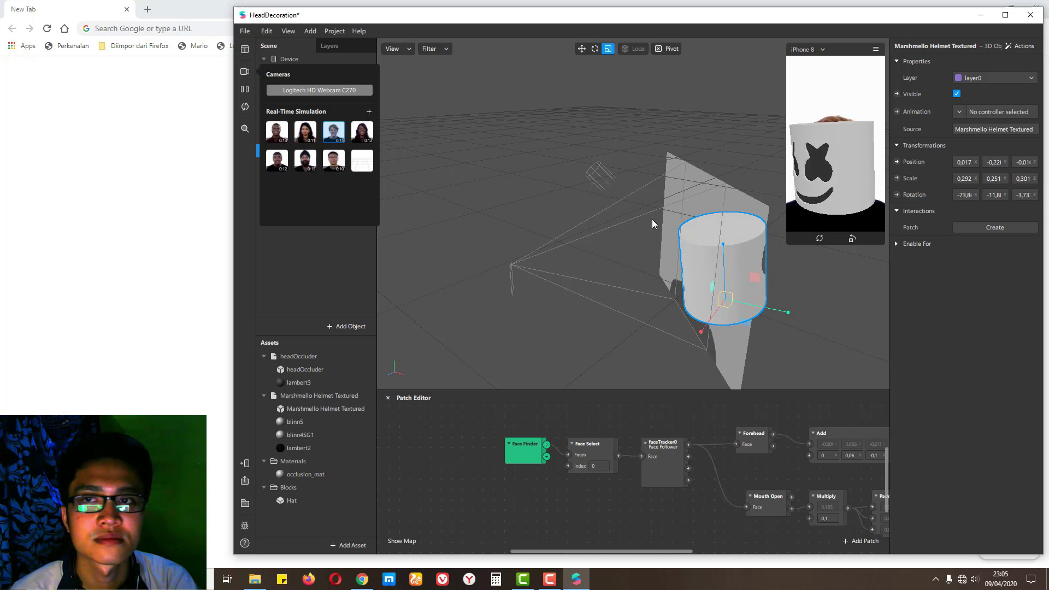
{"action": "left_click", "coordinate": [733, 251]}
{"action": "left_click_drag", "start_coordinate": [733, 251], "coordinate": [767, 274]}
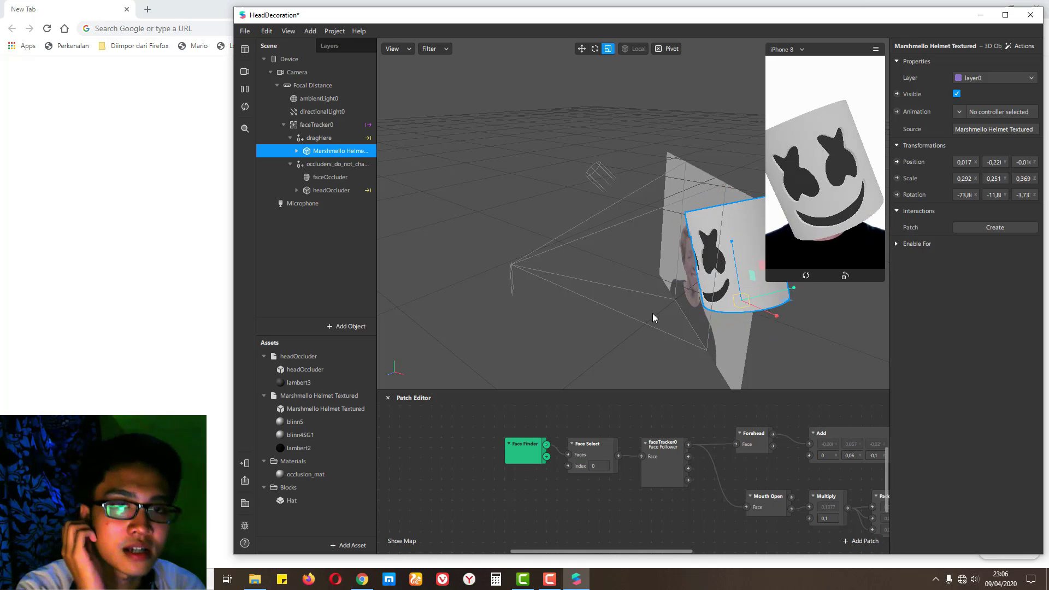
Examine the properties of the helmet materials blinn5 and blinn4SG1, the Hat block, and the headOccluder assets.
{"action": "left_click", "coordinate": [327, 423]}
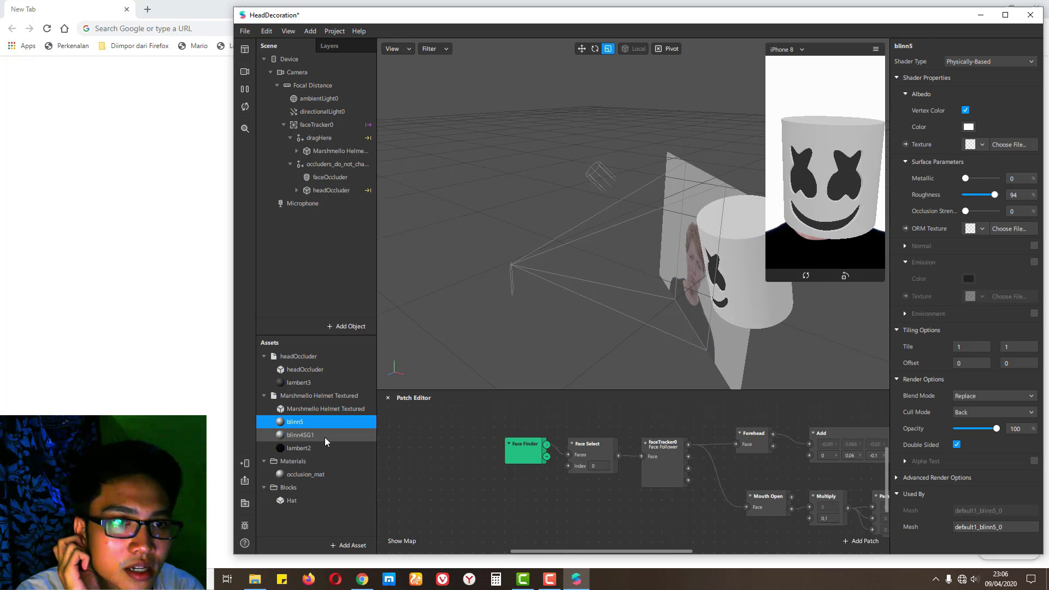
{"action": "left_click", "coordinate": [324, 437]}
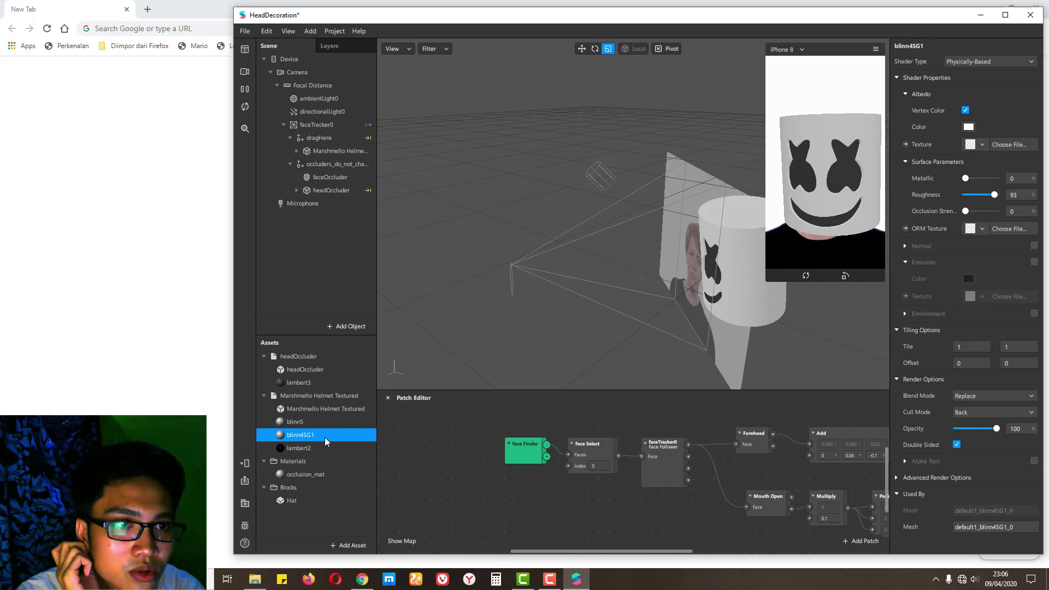
{"action": "left_click", "coordinate": [326, 476]}
{"action": "left_click", "coordinate": [294, 500]}
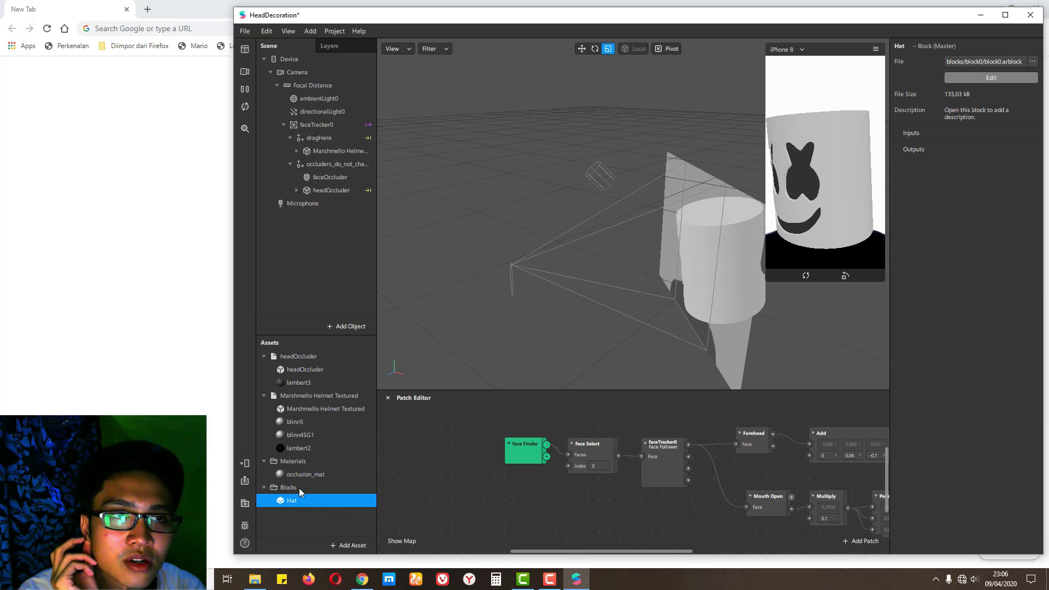
{"action": "left_click", "coordinate": [298, 374]}
{"action": "left_click", "coordinate": [303, 383]}
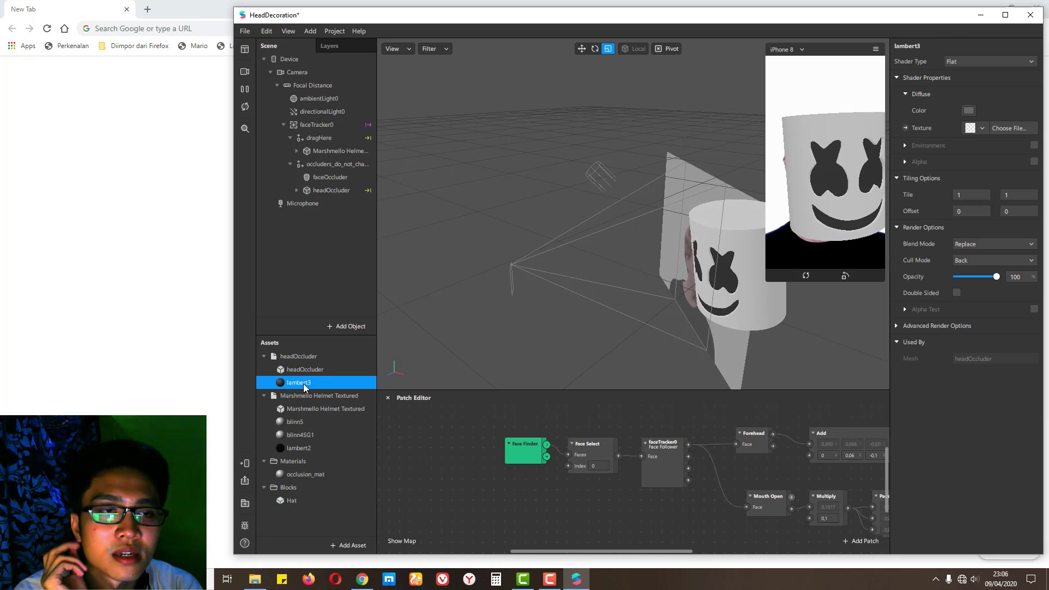
{"action": "left_click", "coordinate": [327, 356]}
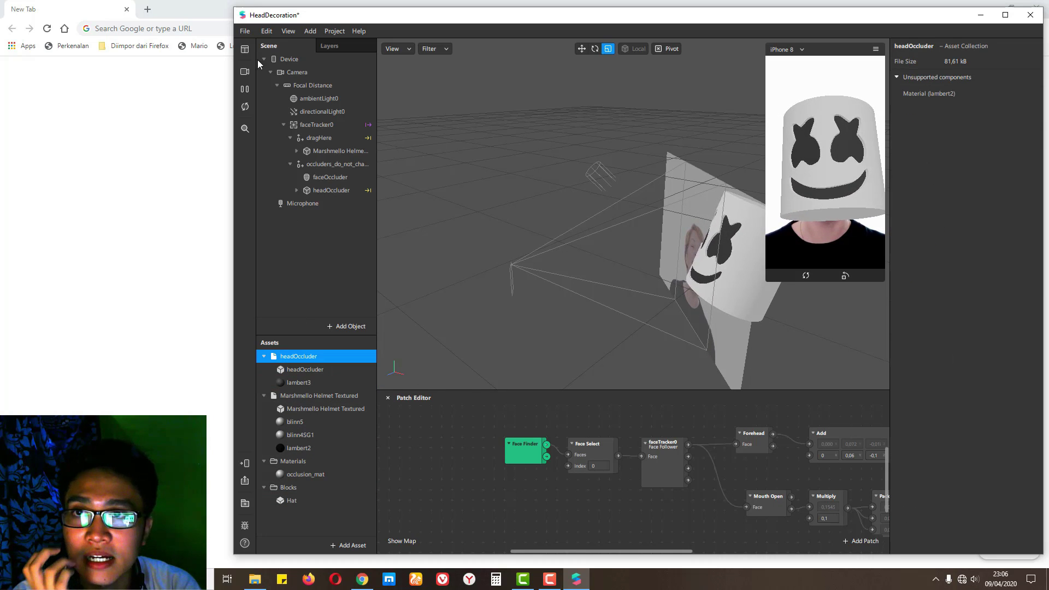
Open the export of the HeadDecoration project to compress and package the effect.
{"action": "left_click", "coordinate": [244, 31]}
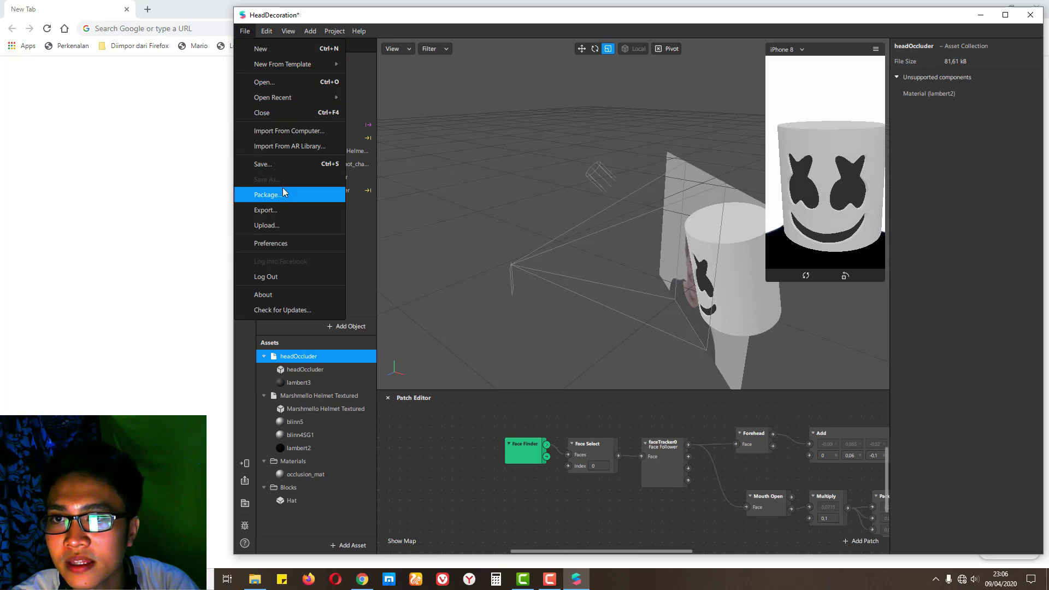
{"action": "left_click", "coordinate": [297, 211]}
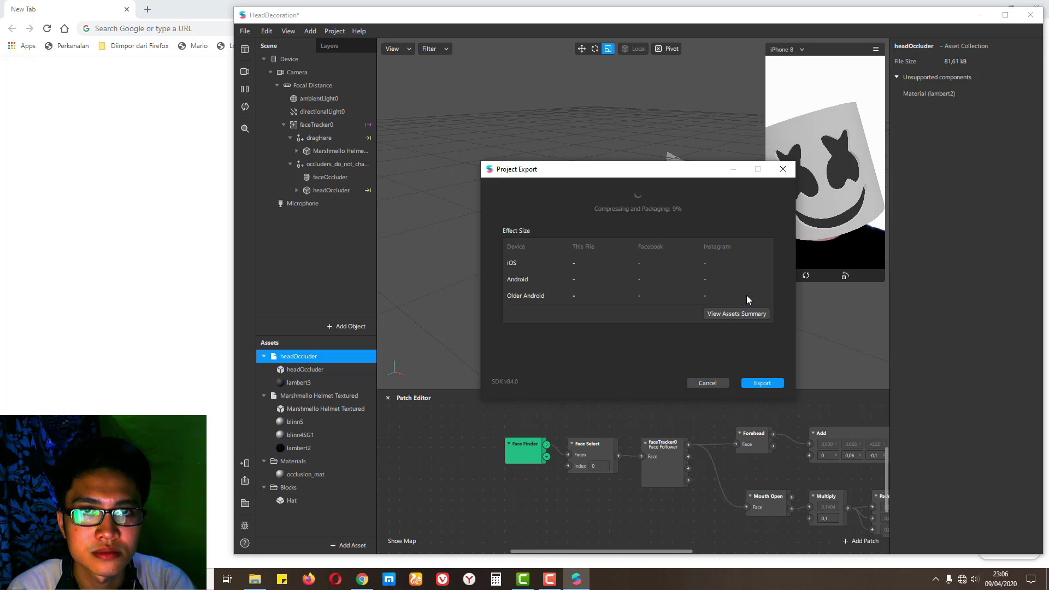
{"action": "left_click", "coordinate": [548, 582]}
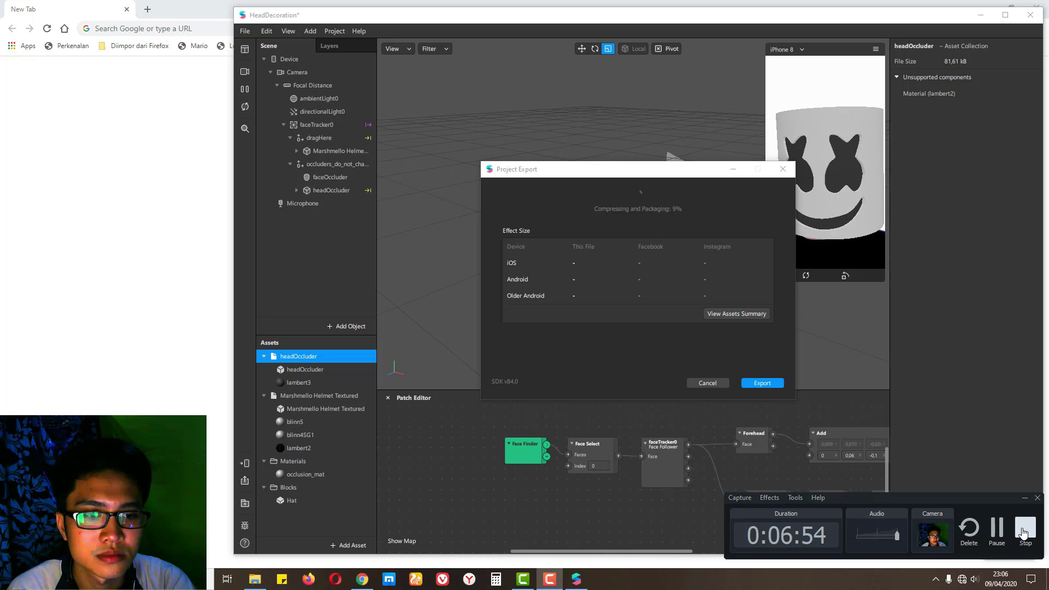
{"action": "left_click", "coordinate": [1024, 528]}
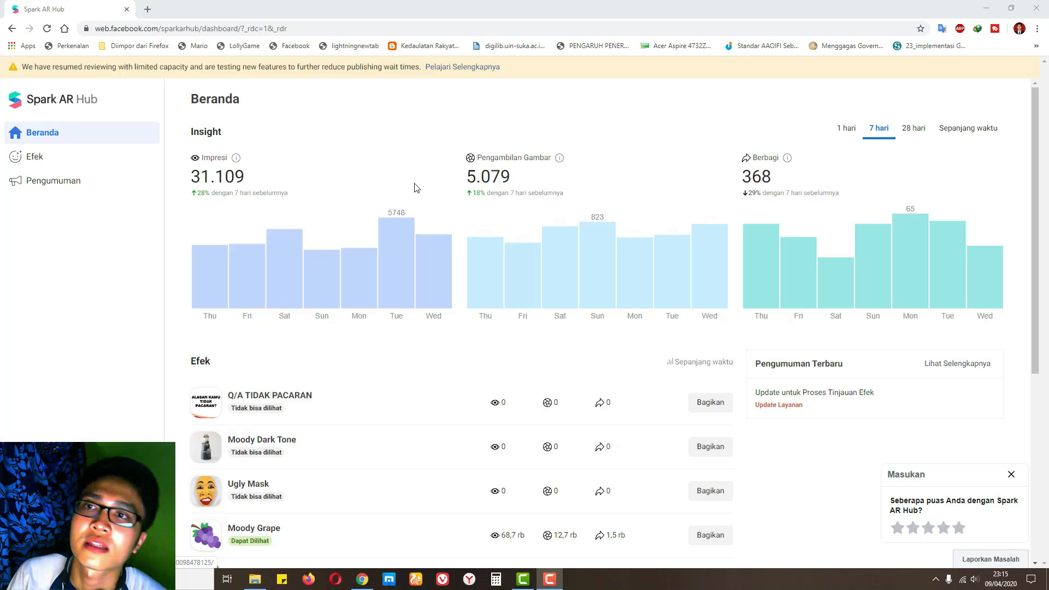
Look over the insights and effects list on the Spark AR Hub dashboard in Chrome.
{"action": "left_click", "coordinate": [302, 29]}
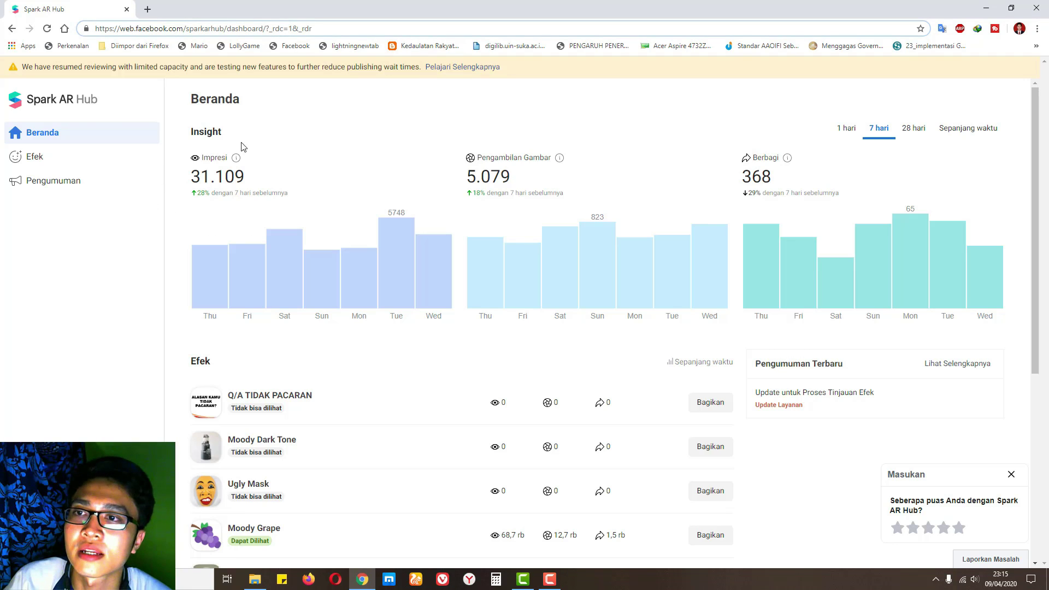
{"action": "left_click", "coordinate": [319, 127]}
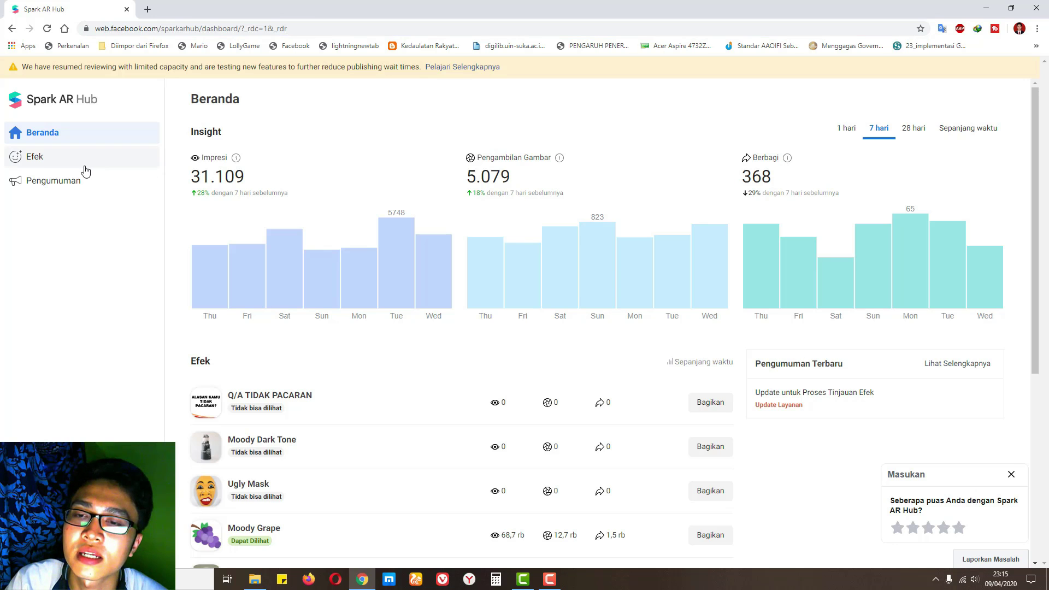
{"action": "scroll", "coordinate": [223, 324], "scroll_direction": "down", "scroll_amount": 6}
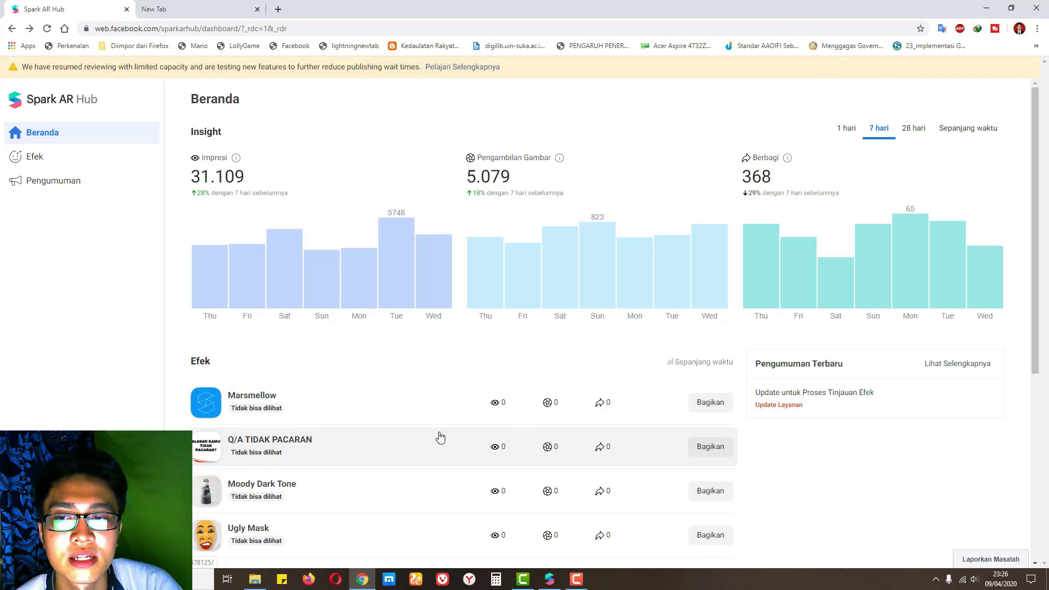
Review the visibility status and usage figures of the individual effects listed on the dashboard.
{"action": "scroll", "coordinate": [438, 435], "scroll_direction": "down", "scroll_amount": 2}
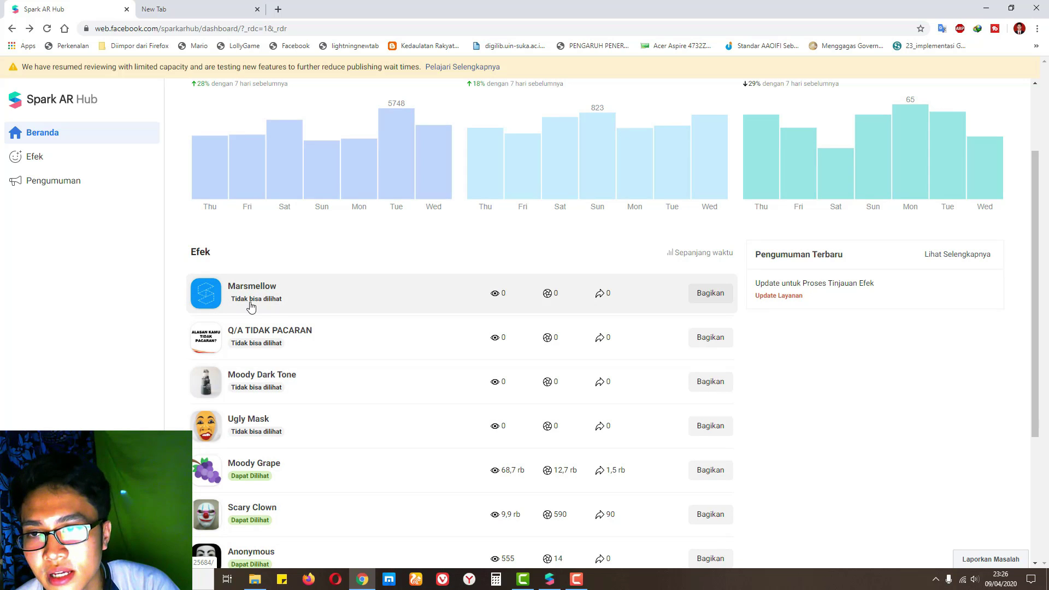
{"action": "scroll", "coordinate": [300, 431], "scroll_direction": "down", "scroll_amount": 4}
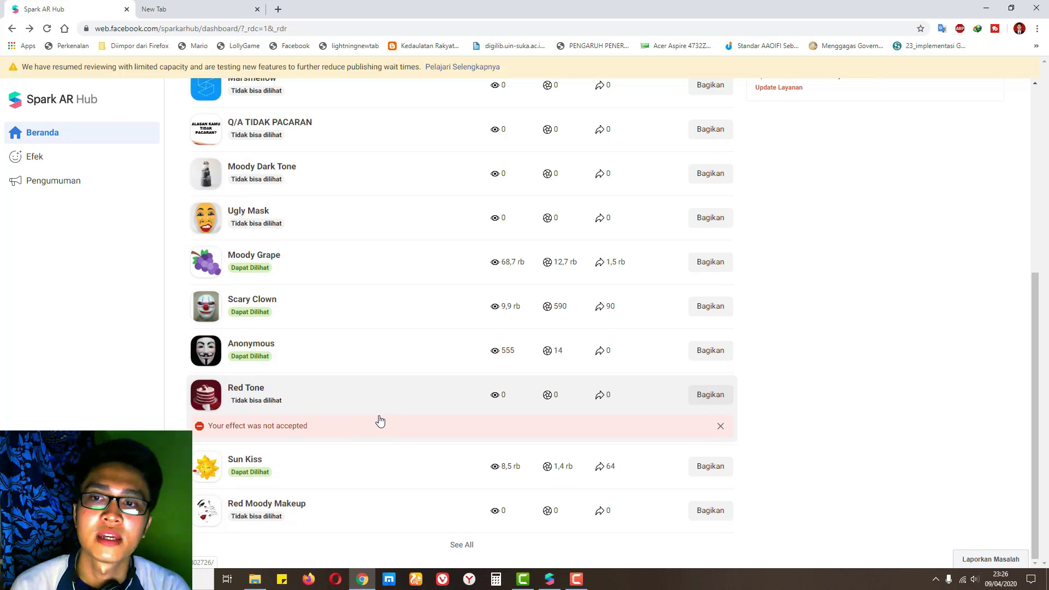
{"action": "scroll", "coordinate": [380, 421], "scroll_direction": "up", "scroll_amount": 1}
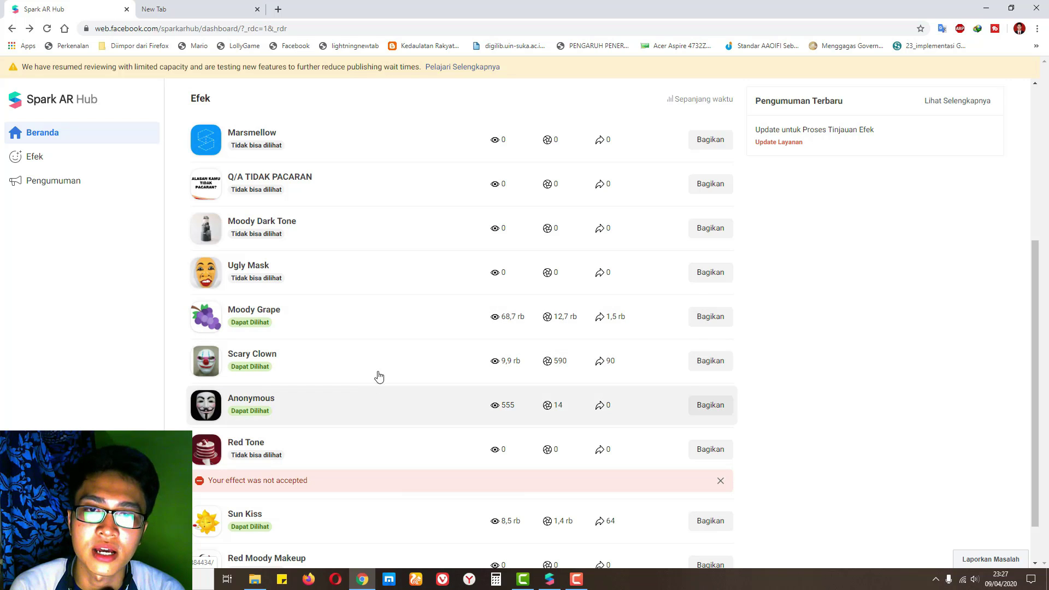
{"action": "scroll", "coordinate": [342, 433], "scroll_direction": "down", "scroll_amount": 1}
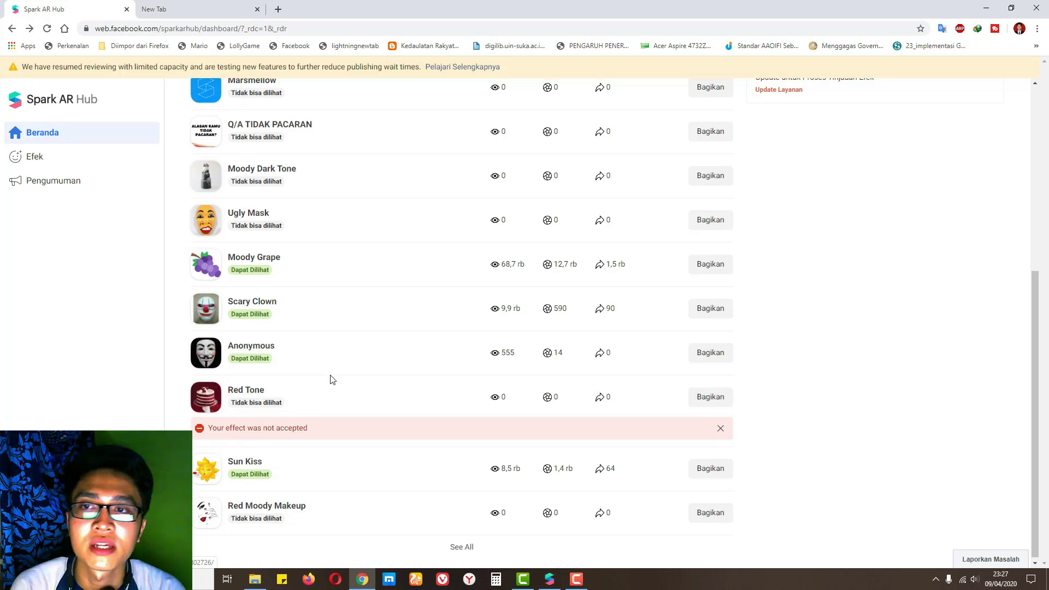
{"action": "scroll", "coordinate": [332, 380], "scroll_direction": "up", "scroll_amount": 3}
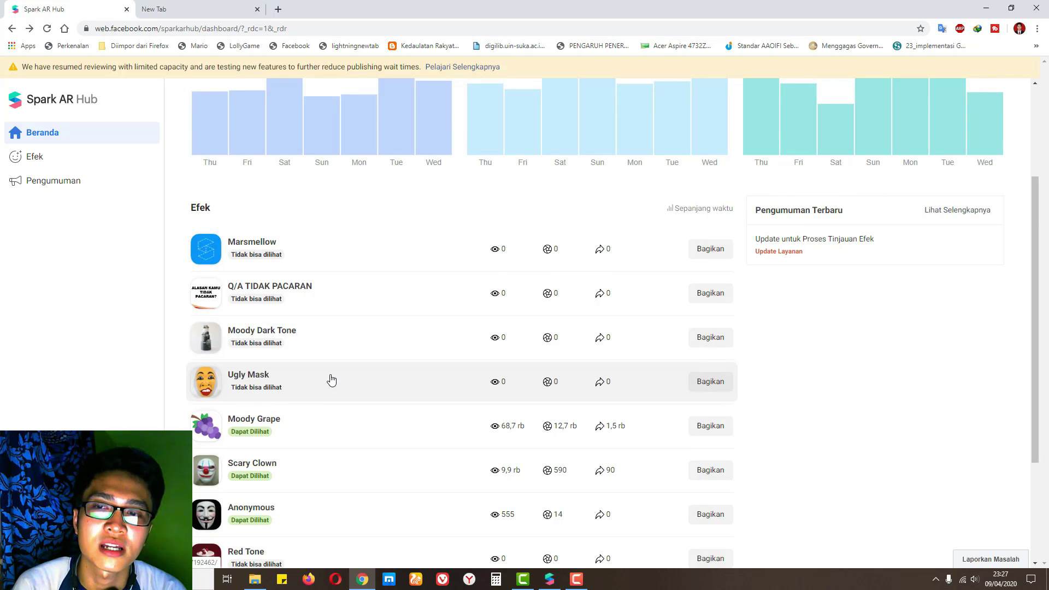
{"action": "scroll", "coordinate": [332, 379], "scroll_direction": "down", "scroll_amount": 3}
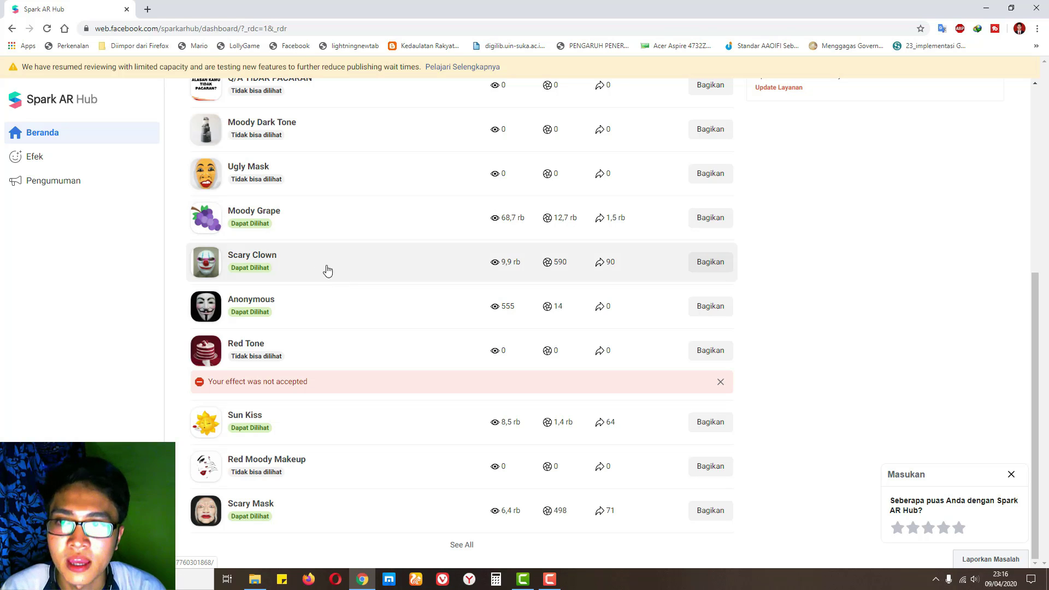
{"action": "scroll", "coordinate": [327, 270], "scroll_direction": "up", "scroll_amount": 5}
{"action": "scroll", "coordinate": [361, 299], "scroll_direction": "down", "scroll_amount": 5}
{"action": "scroll", "coordinate": [297, 438], "scroll_direction": "up", "scroll_amount": 6}
{"action": "scroll", "coordinate": [307, 390], "scroll_direction": "up", "scroll_amount": 1}
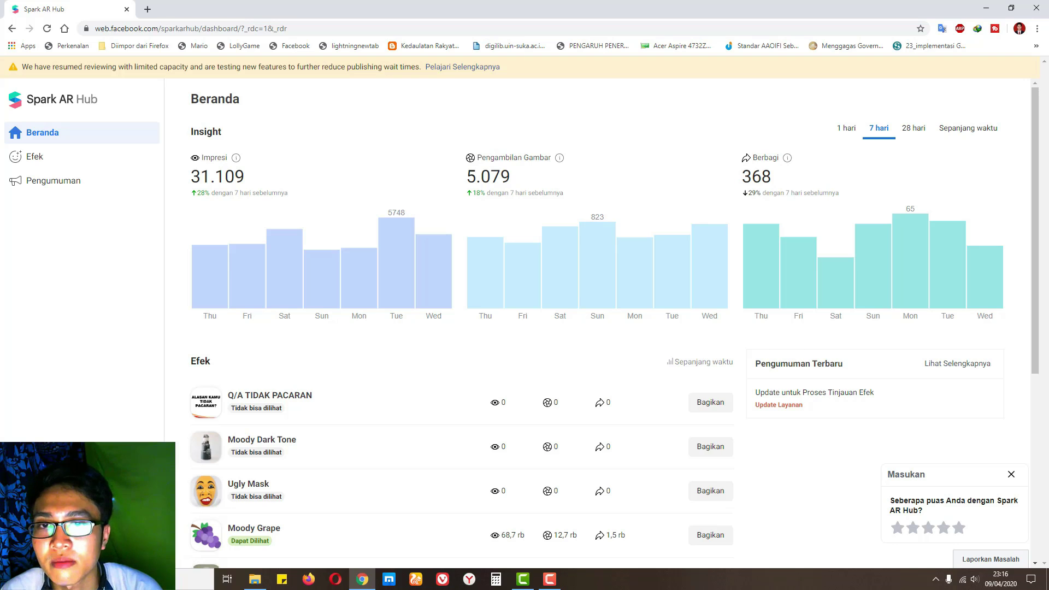
Start publishing a new effect for the Instagram platform and upload "efek marsmellow.arexport" from the "edit utk spark ar" folder on drive D.
{"action": "left_click", "coordinate": [81, 550]}
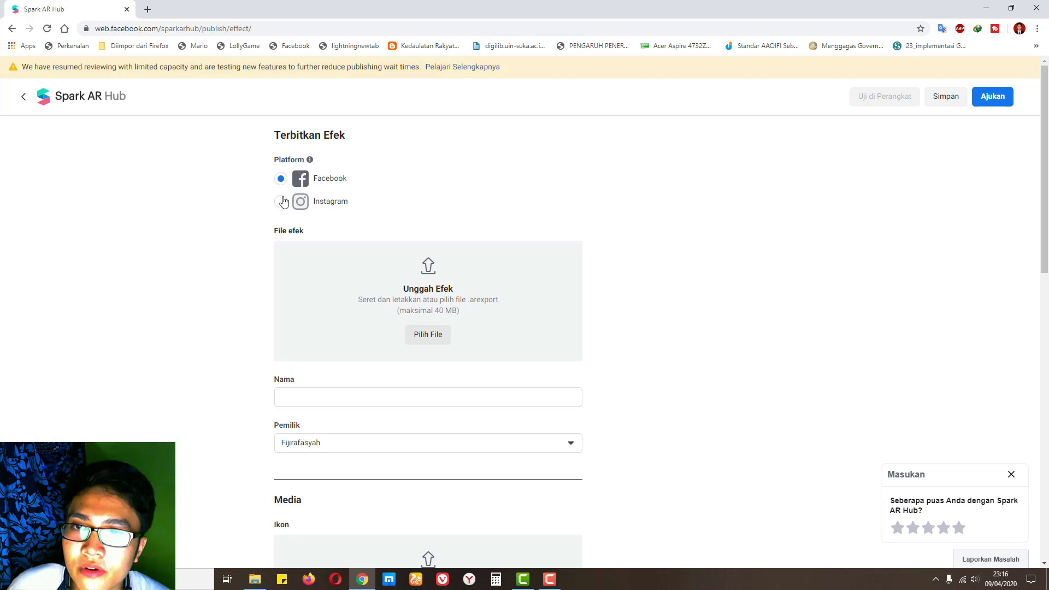
{"action": "left_click", "coordinate": [279, 204]}
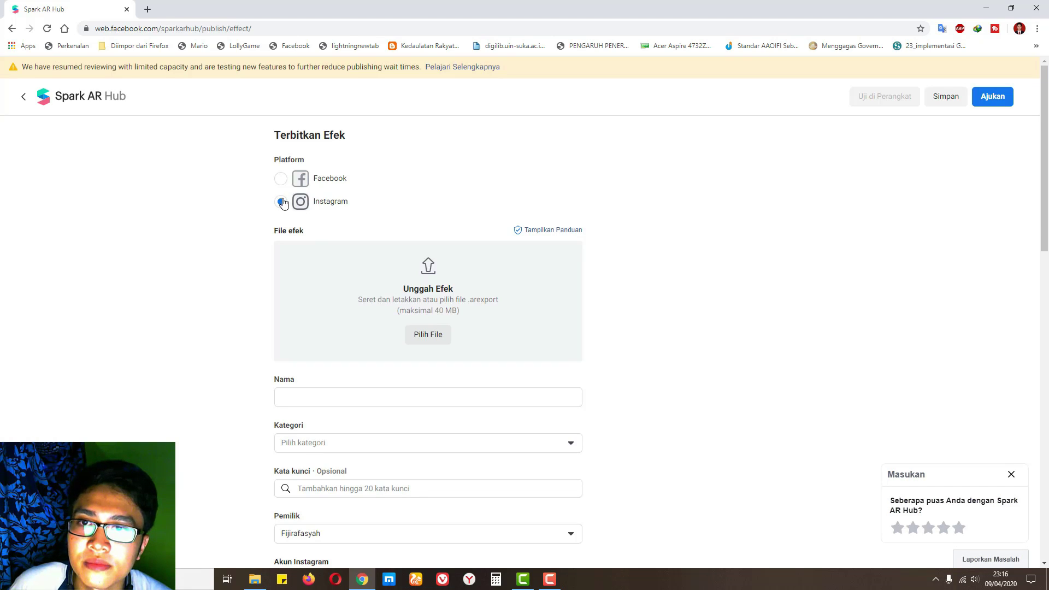
{"action": "left_click", "coordinate": [427, 333]}
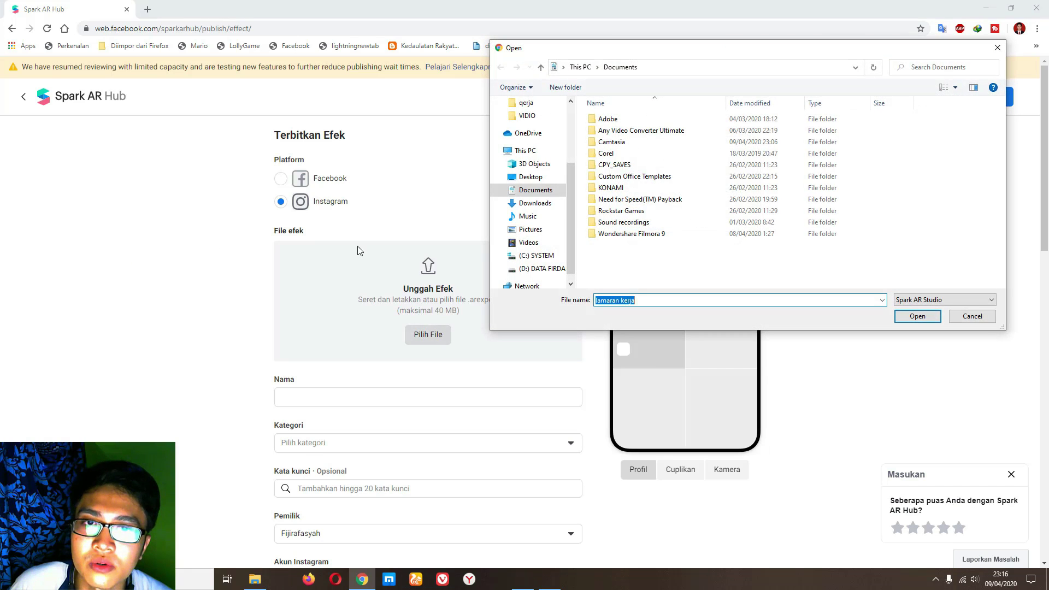
{"action": "left_click", "coordinate": [540, 268]}
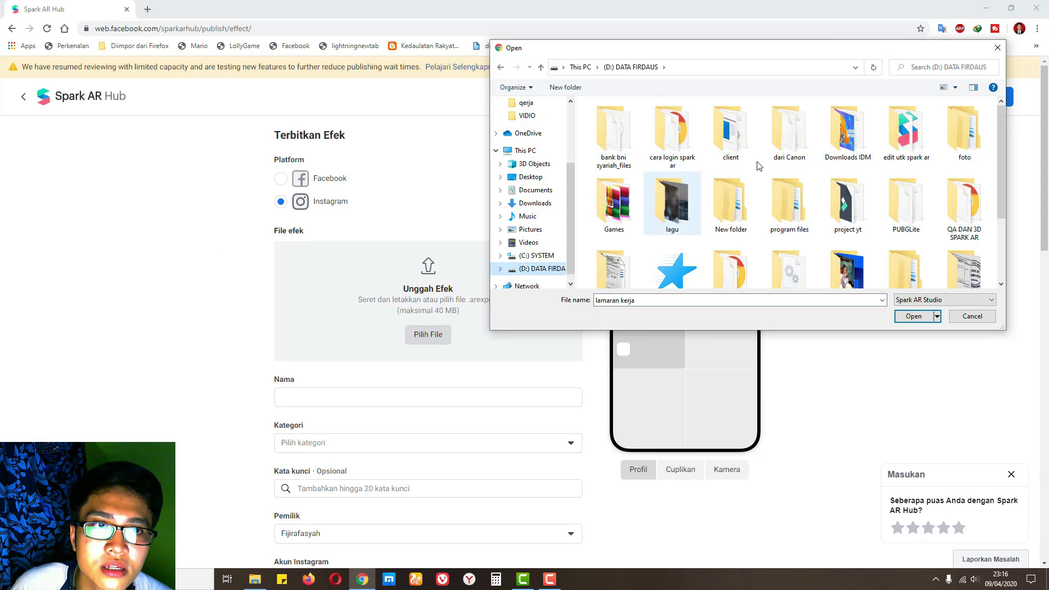
{"action": "double_click", "coordinate": [927, 134]}
{"action": "double_click", "coordinate": [673, 202]}
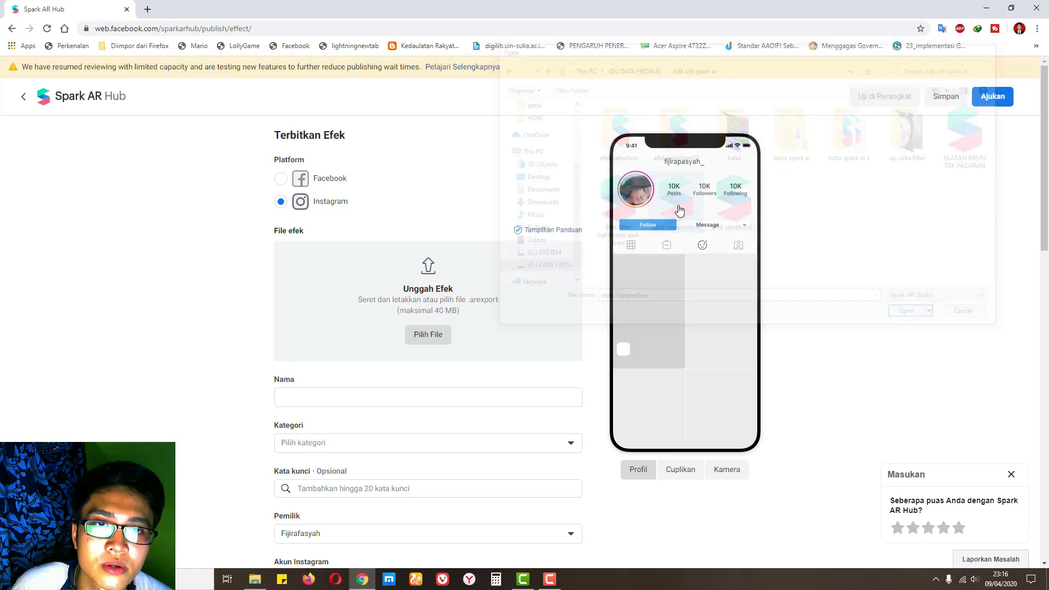
Name the effect "Marsmellow".
{"action": "scroll", "coordinate": [229, 255], "scroll_direction": "down", "scroll_amount": 2}
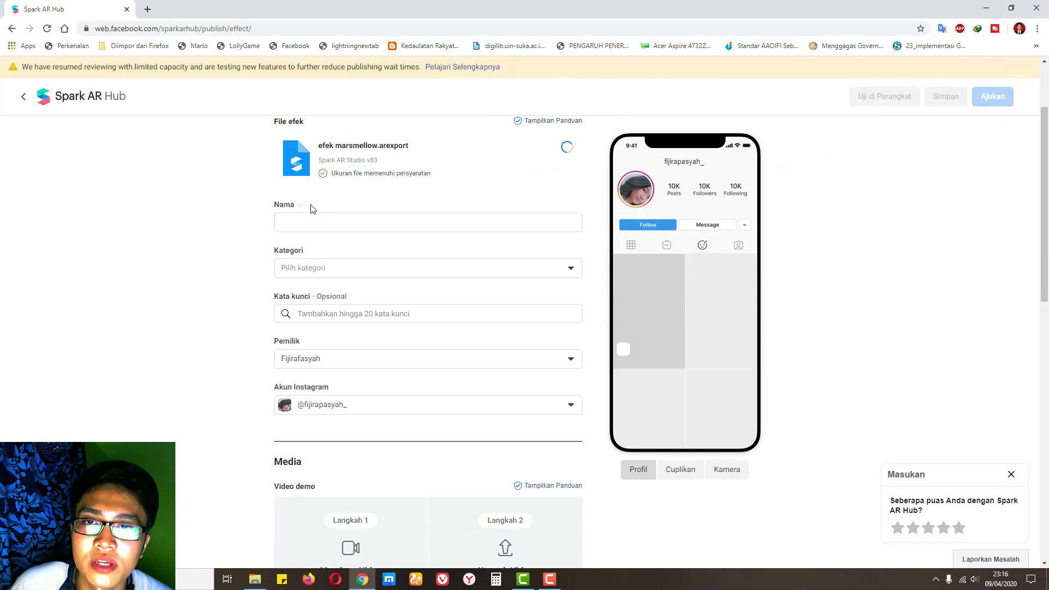
{"action": "left_click", "coordinate": [344, 220]}
{"action": "type", "text": "M<A"}
{"action": "type", "text": "ar"}
{"action": "type", "text": "smellow"}
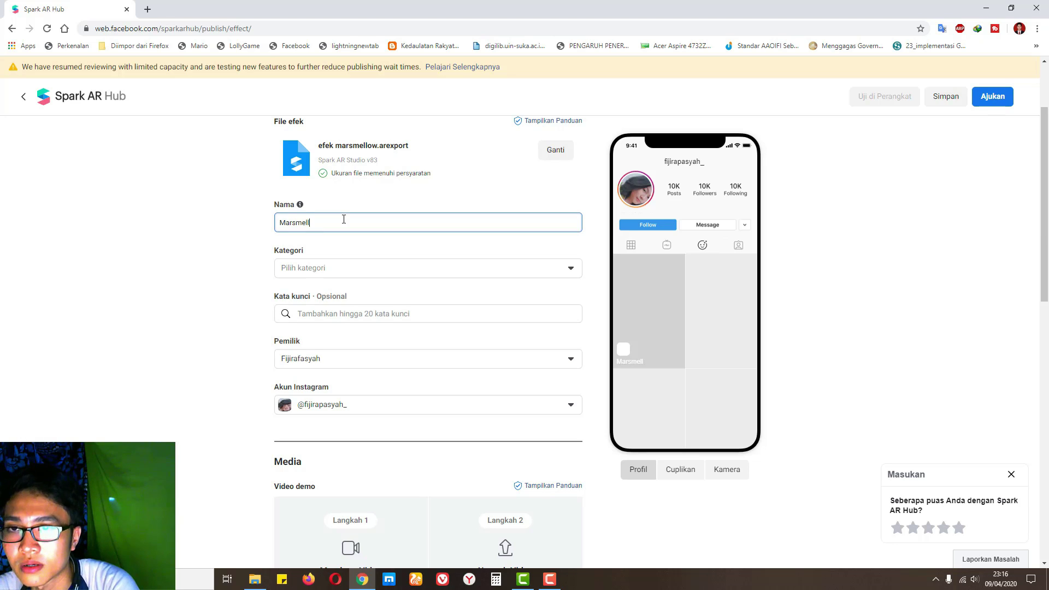
Look through the available effect categories and set the category to Fandom.
{"action": "left_click", "coordinate": [337, 267]}
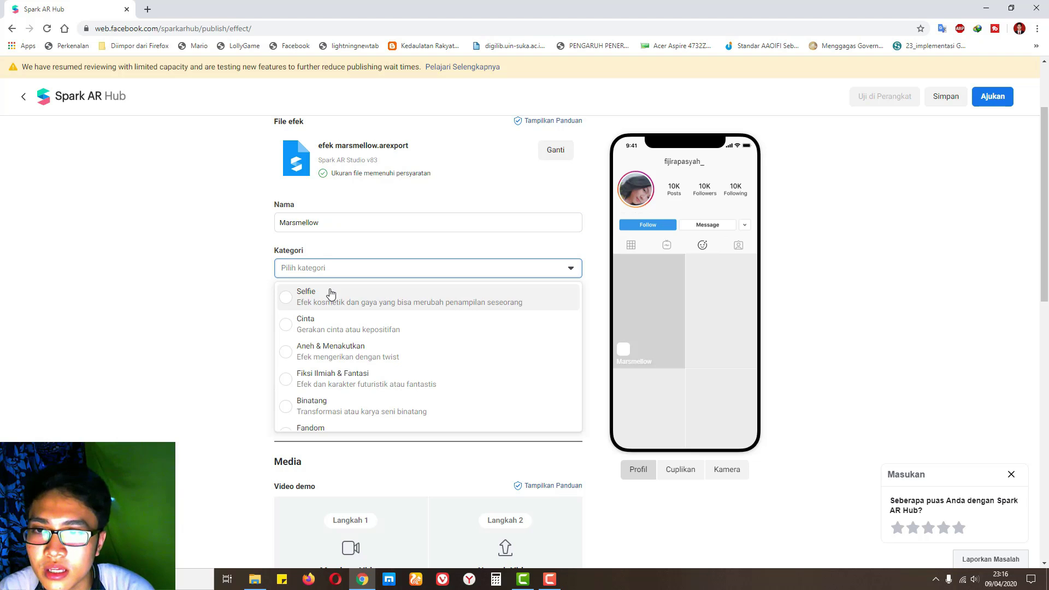
{"action": "scroll", "coordinate": [357, 330], "scroll_direction": "down", "scroll_amount": 4}
{"action": "scroll", "coordinate": [367, 374], "scroll_direction": "down", "scroll_amount": 3}
{"action": "scroll", "coordinate": [361, 402], "scroll_direction": "up", "scroll_amount": 3}
{"action": "scroll", "coordinate": [338, 360], "scroll_direction": "up", "scroll_amount": 2}
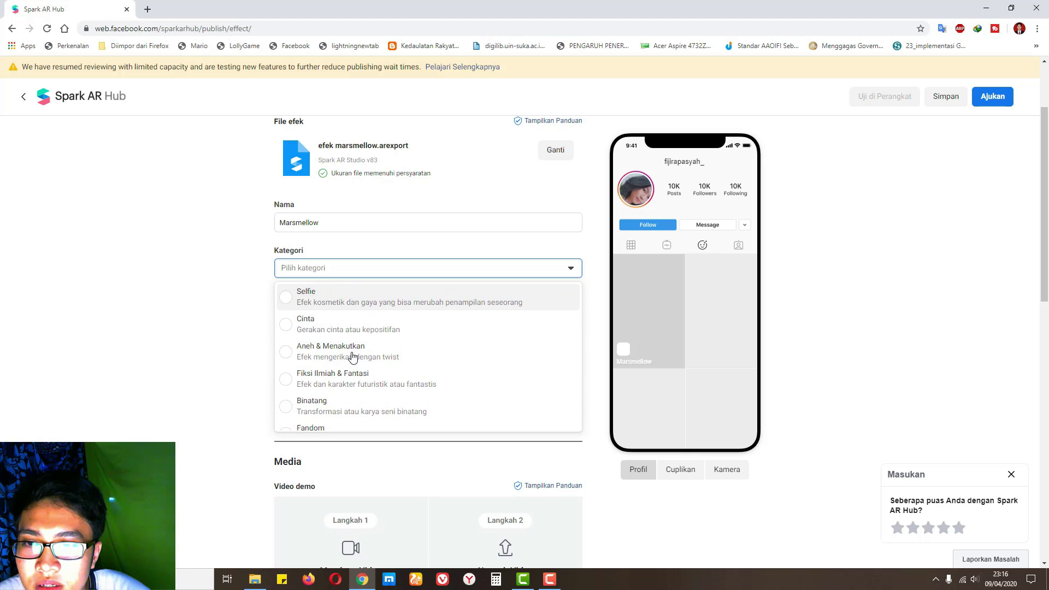
{"action": "scroll", "coordinate": [339, 382], "scroll_direction": "down", "scroll_amount": 5}
{"action": "scroll", "coordinate": [339, 392], "scroll_direction": "up", "scroll_amount": 2}
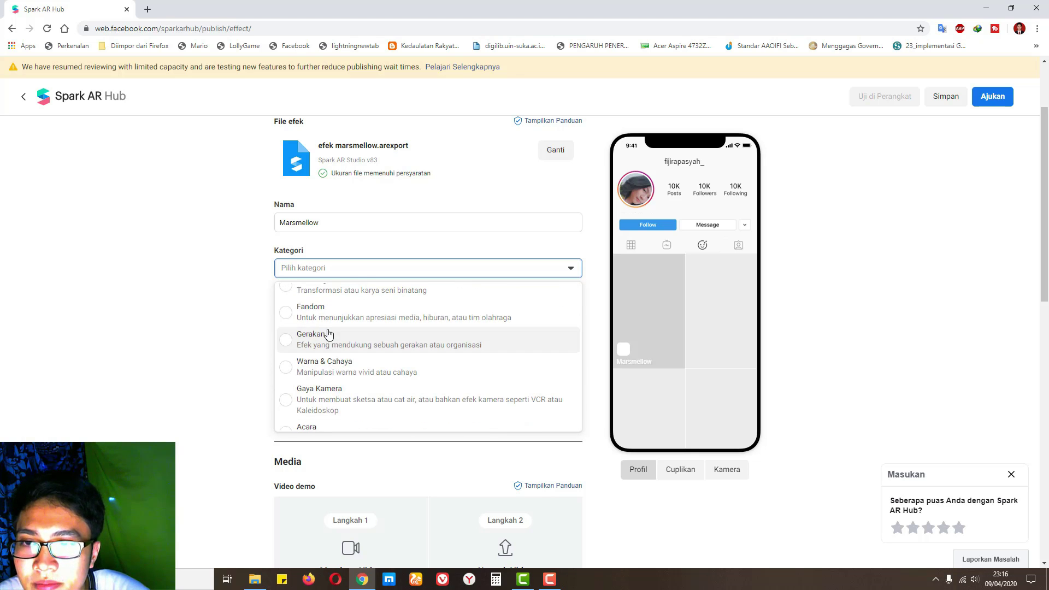
{"action": "left_click", "coordinate": [331, 313]}
Enter "marsmellow" as the search keyword for the effect.
{"action": "left_click", "coordinate": [339, 319]}
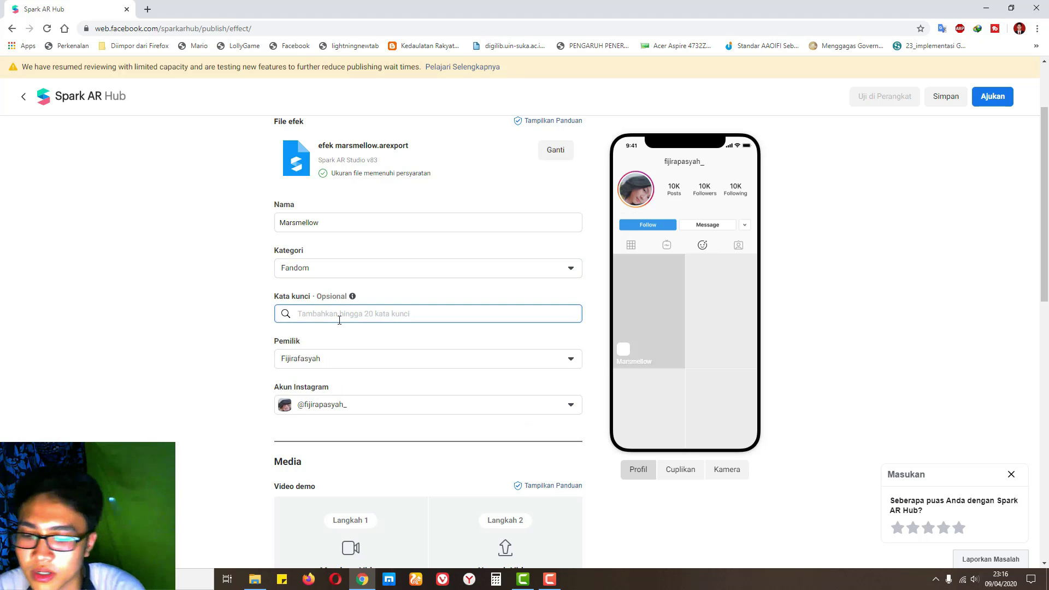
{"action": "type", "text": "marsmellow"}
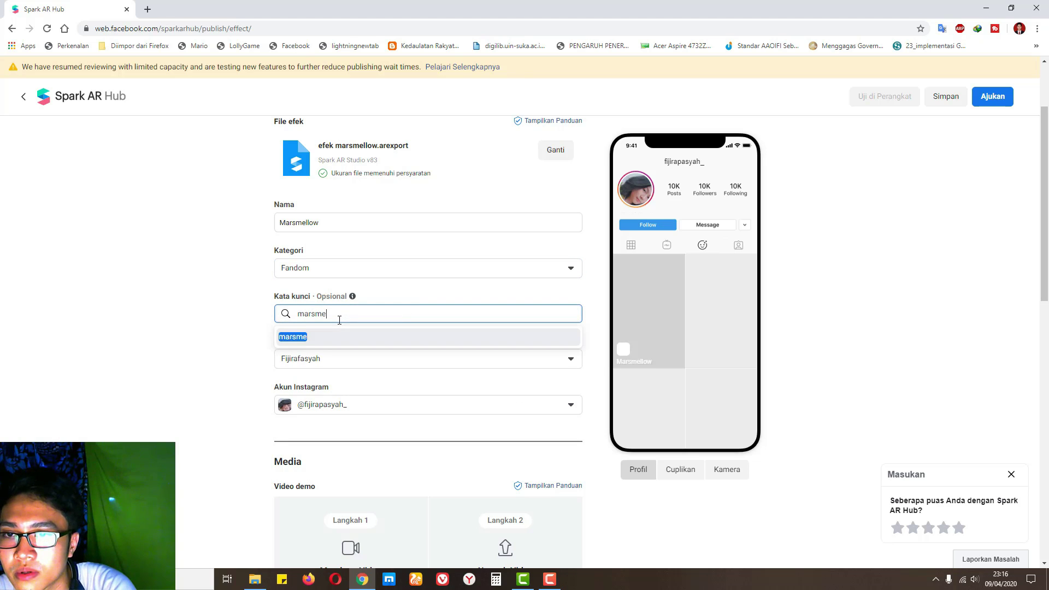
{"action": "left_click", "coordinate": [192, 372]}
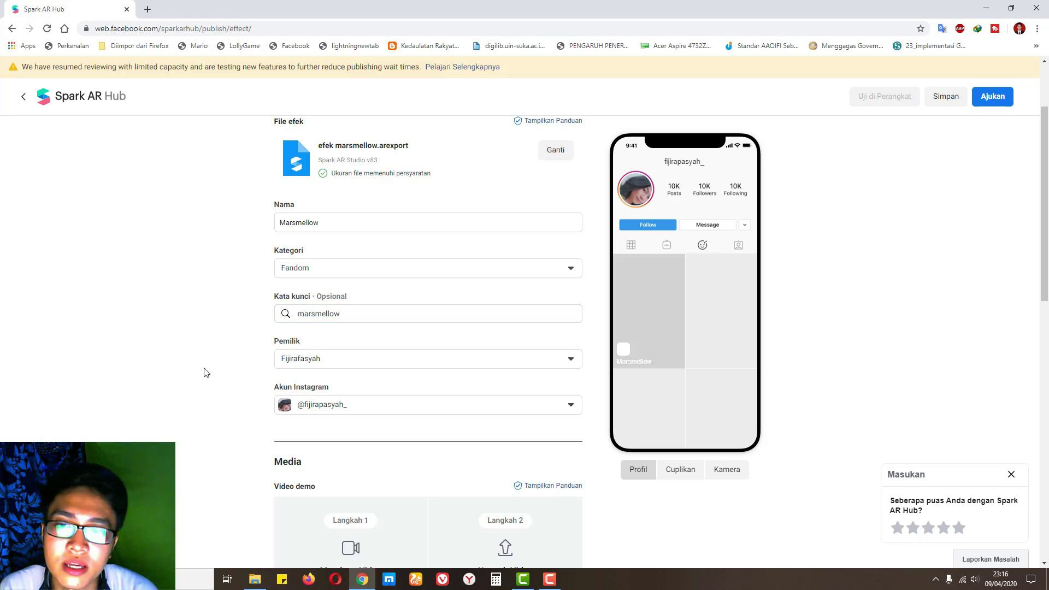
Examine the demo video, icon, publication date, reviewer instructions and legal agreement sections of the publishing form.
{"action": "scroll", "coordinate": [382, 407], "scroll_direction": "down", "scroll_amount": 3}
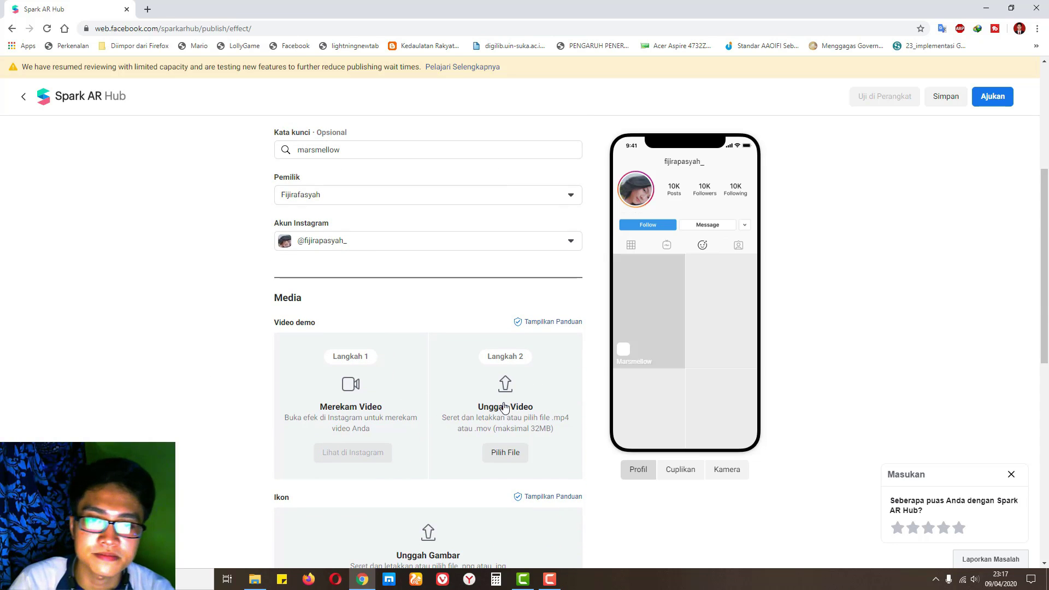
{"action": "scroll", "coordinate": [499, 413], "scroll_direction": "down", "scroll_amount": 5}
{"action": "scroll", "coordinate": [449, 357], "scroll_direction": "down", "scroll_amount": 2}
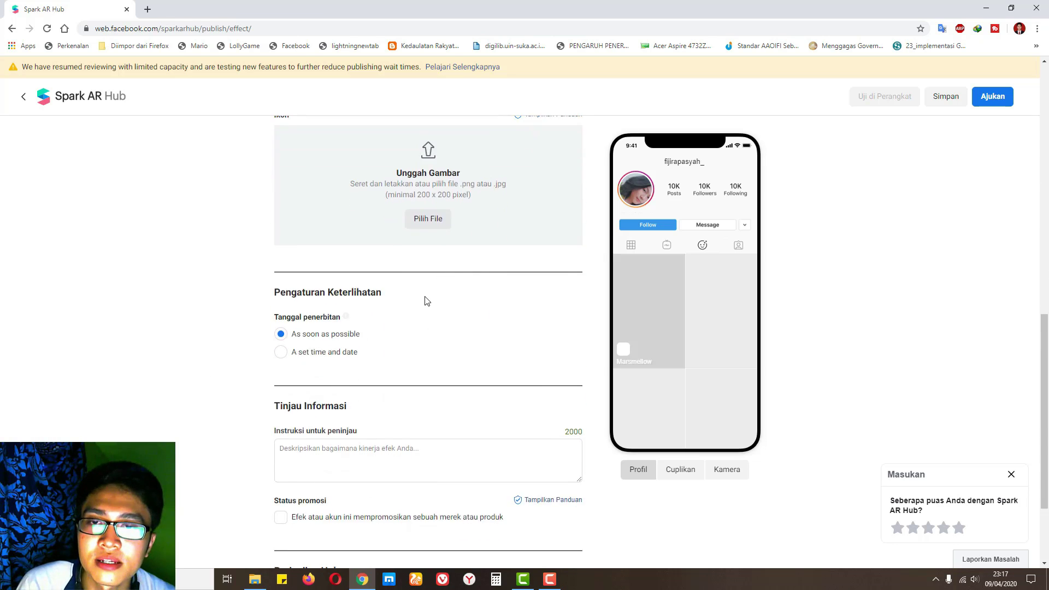
{"action": "scroll", "coordinate": [418, 305], "scroll_direction": "down", "scroll_amount": 2}
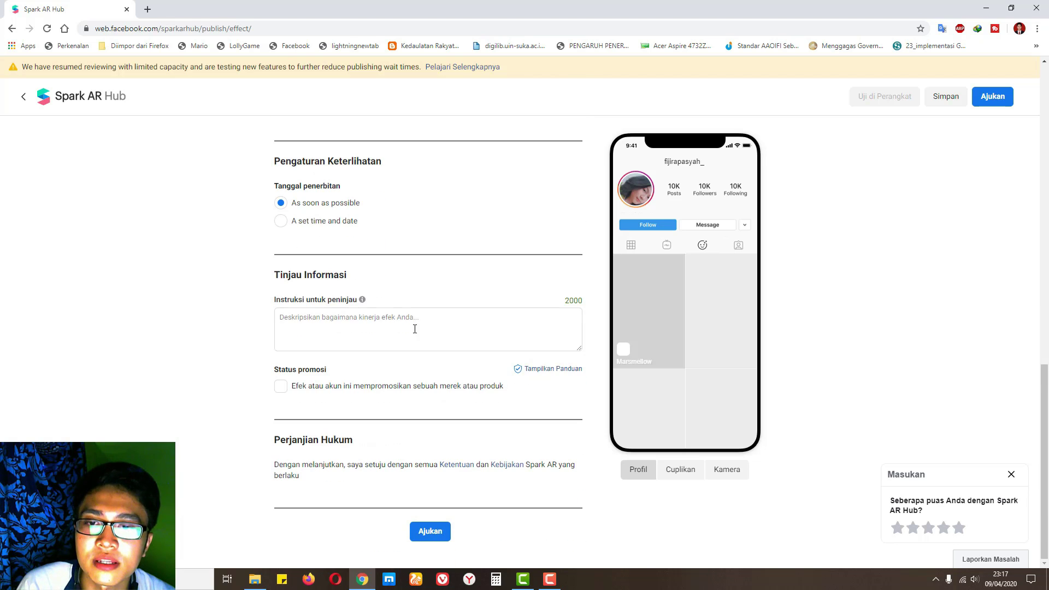
{"action": "scroll", "coordinate": [437, 322], "scroll_direction": "up", "scroll_amount": 4}
{"action": "scroll", "coordinate": [510, 224], "scroll_direction": "up", "scroll_amount": 2}
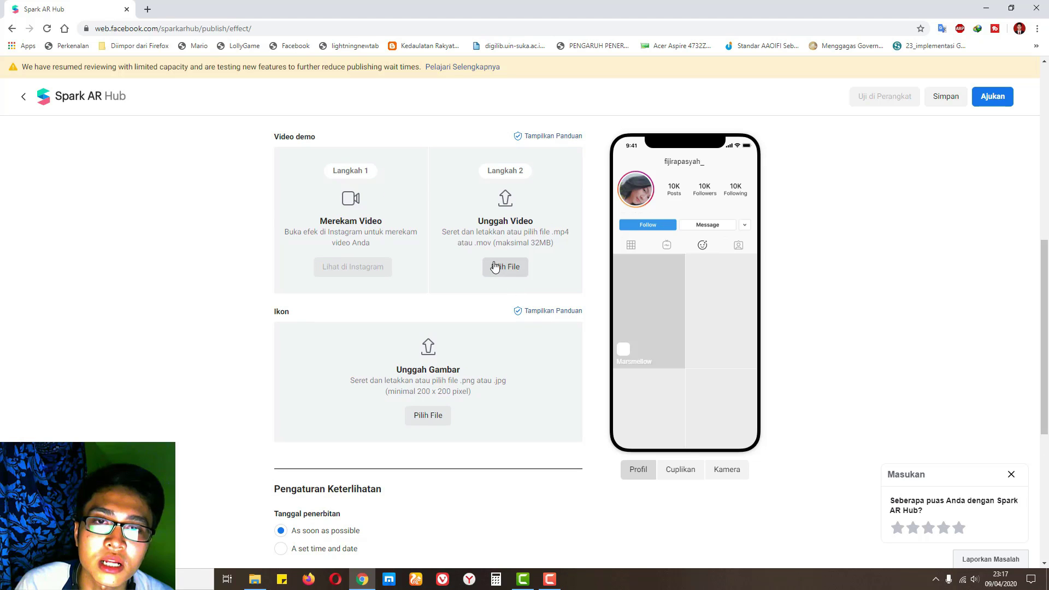
{"action": "scroll", "coordinate": [494, 266], "scroll_direction": "up", "scroll_amount": 8}
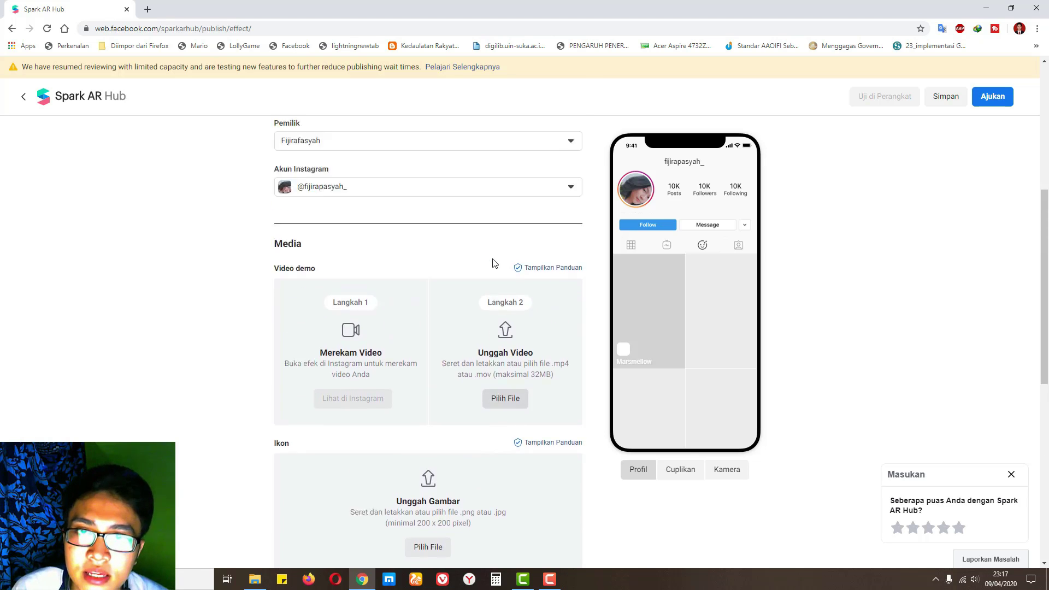
{"action": "scroll", "coordinate": [492, 326], "scroll_direction": "down", "scroll_amount": 6}
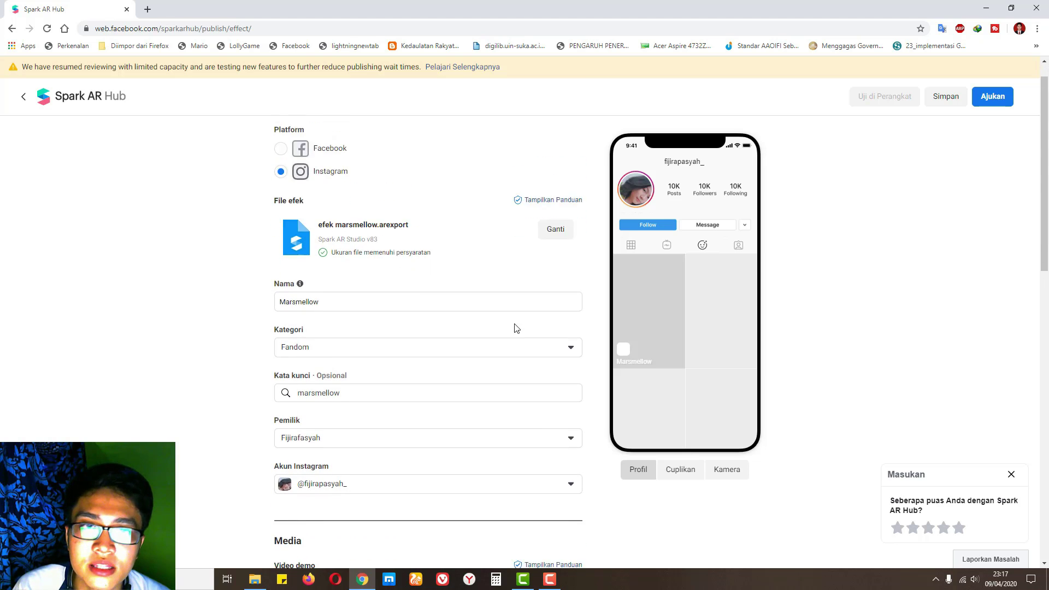
Save the filled-in Marsmellow effect submission without submitting it for review.
{"action": "left_click", "coordinate": [943, 100]}
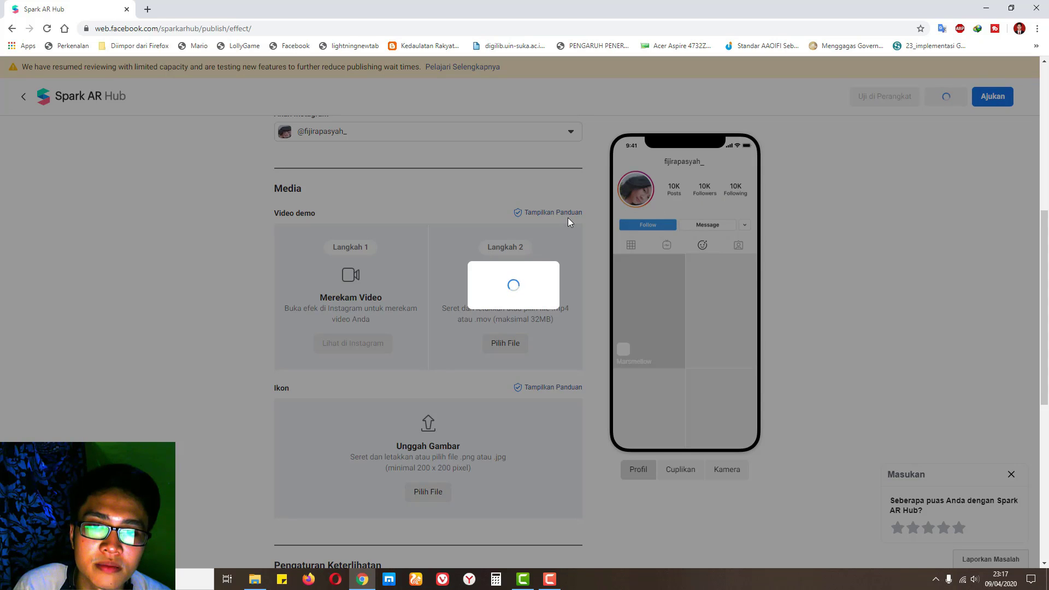
{"action": "scroll", "coordinate": [568, 217], "scroll_direction": "down", "scroll_amount": 2}
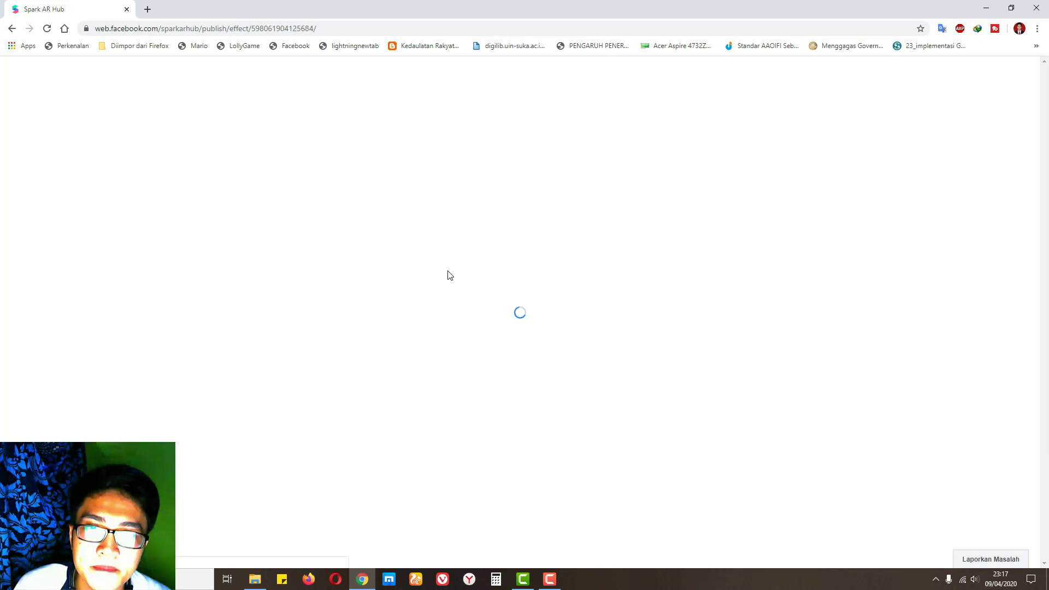
View the device test options for opening the effect in Instagram from the demo video section, and close them.
{"action": "scroll", "coordinate": [399, 316], "scroll_direction": "down", "scroll_amount": 8}
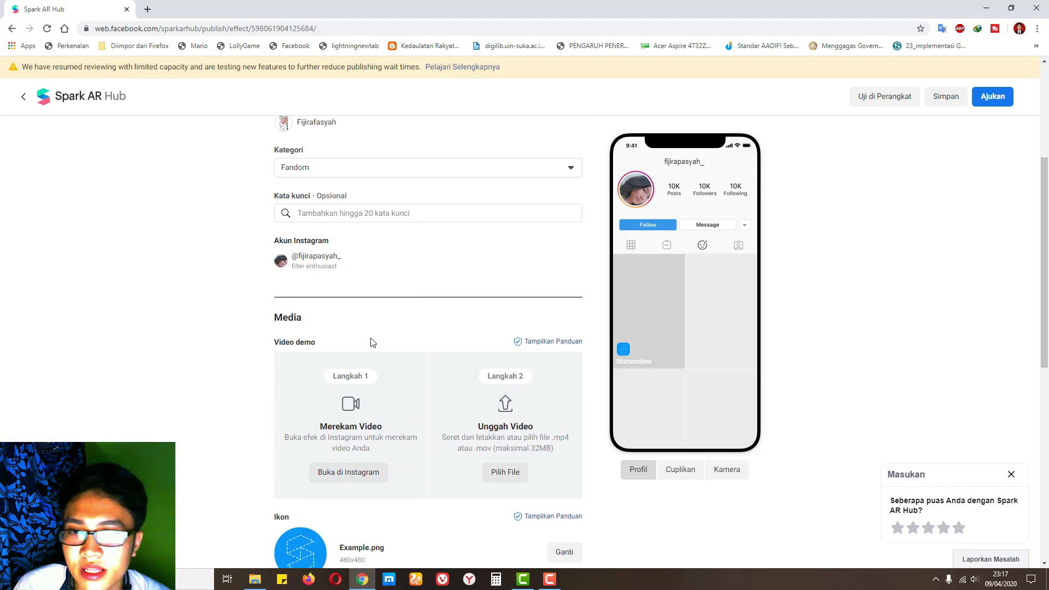
{"action": "left_click", "coordinate": [340, 259]}
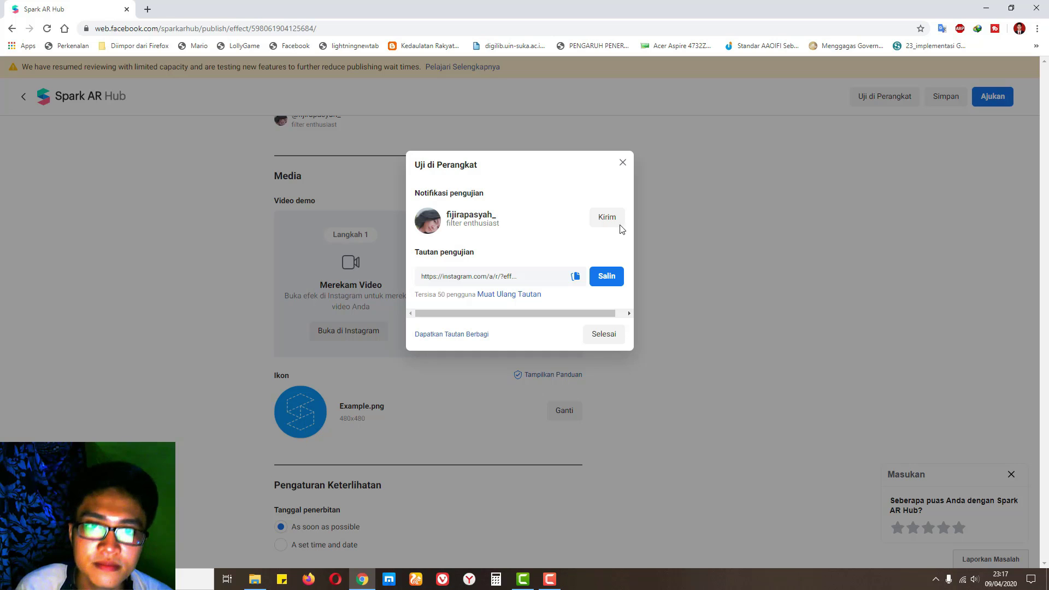
{"action": "left_click", "coordinate": [622, 164]}
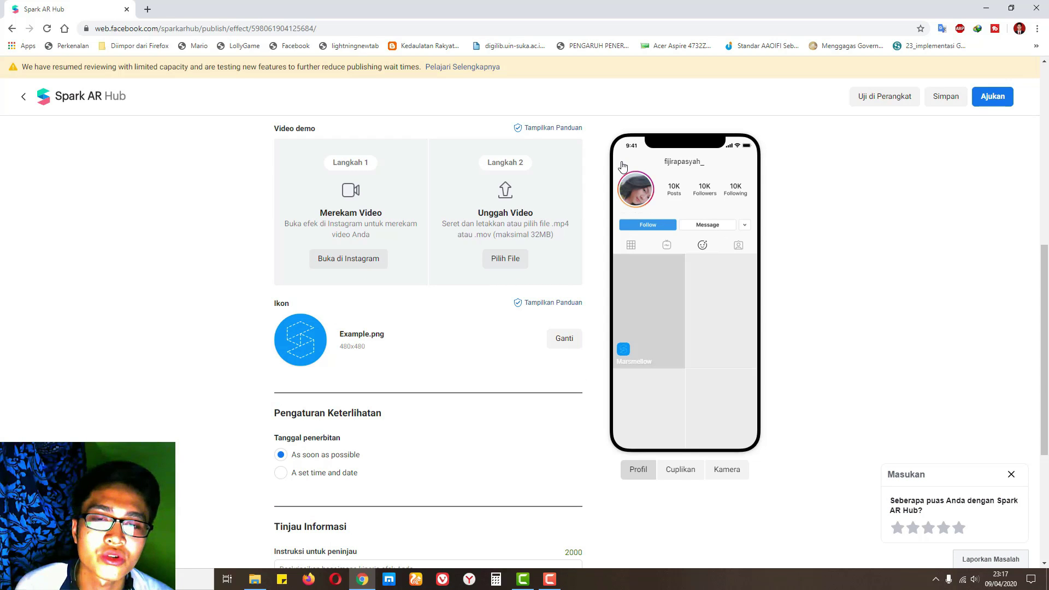